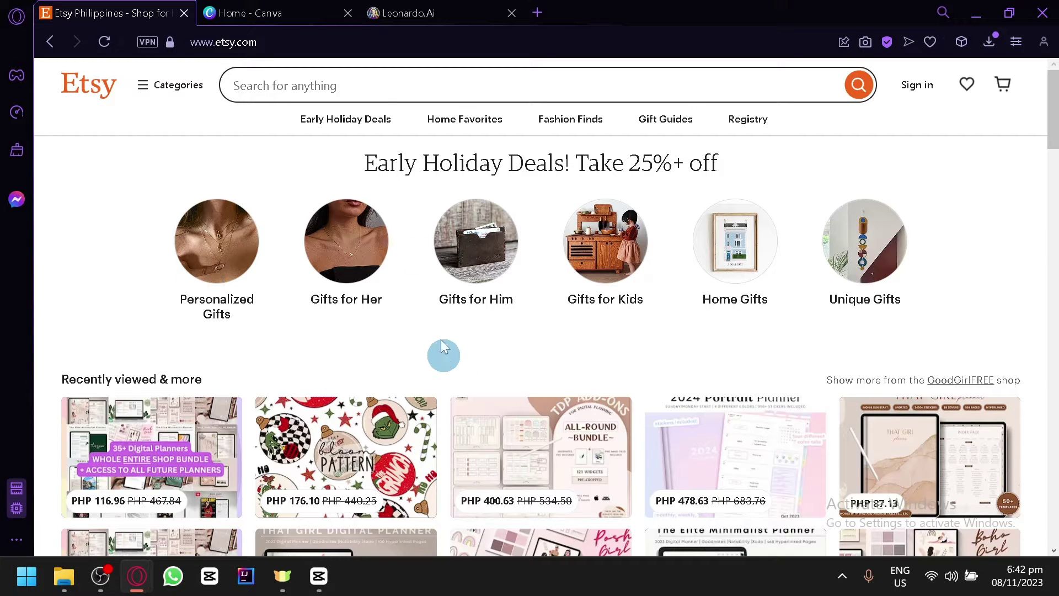
Step: Look over Canva's home page and browse the planner, pattern and category listings on Etsy's home page for digital product ideas
{"action": "left_click", "coordinate": [305, 6]}
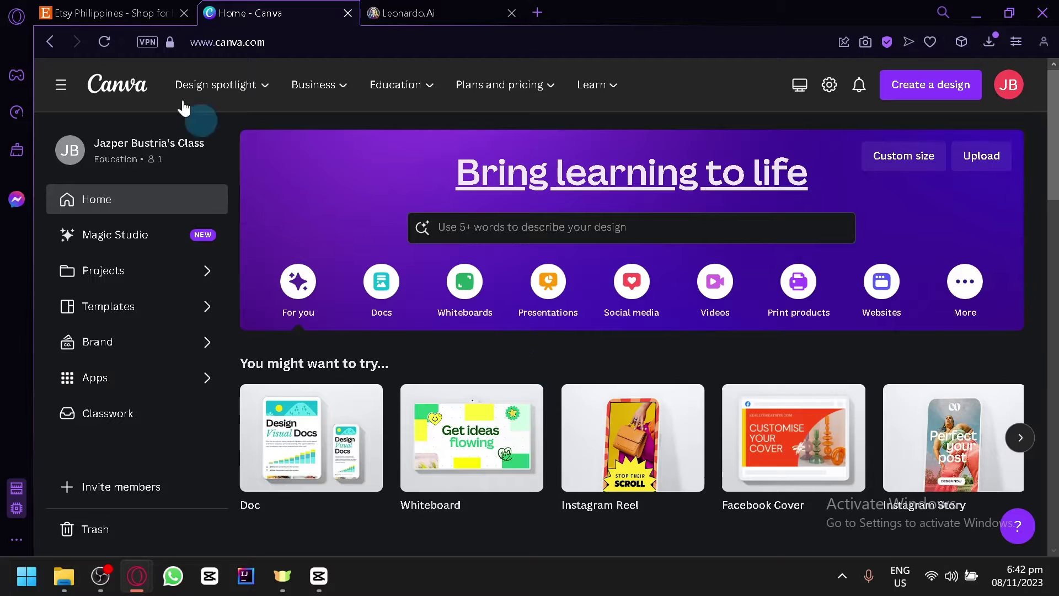
{"action": "left_click", "coordinate": [82, 11]}
{"action": "left_click", "coordinate": [243, 6]}
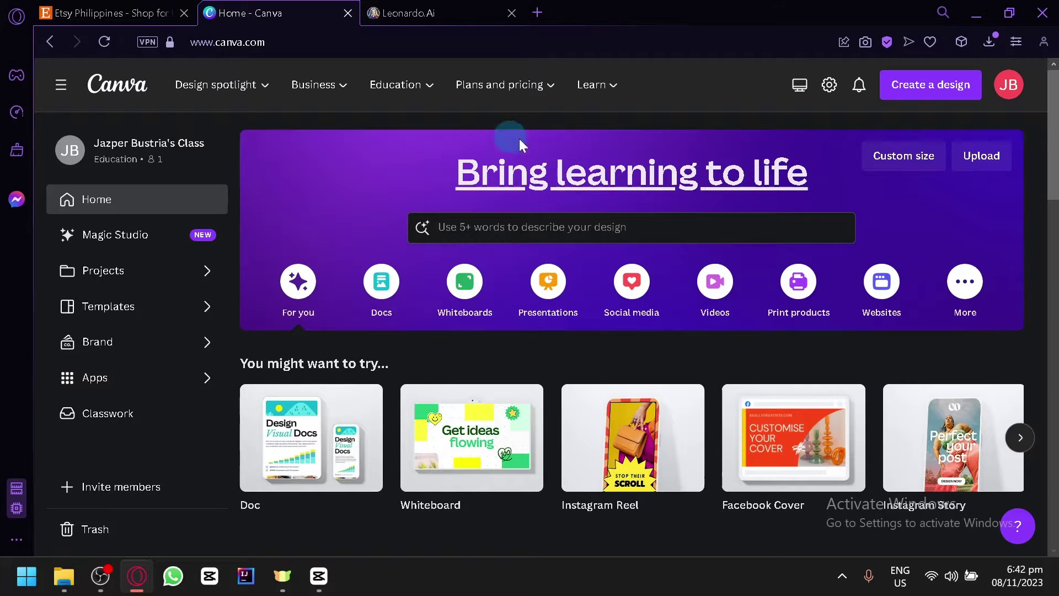
{"action": "scroll", "coordinate": [494, 361], "scroll_direction": "down", "scroll_amount": 4}
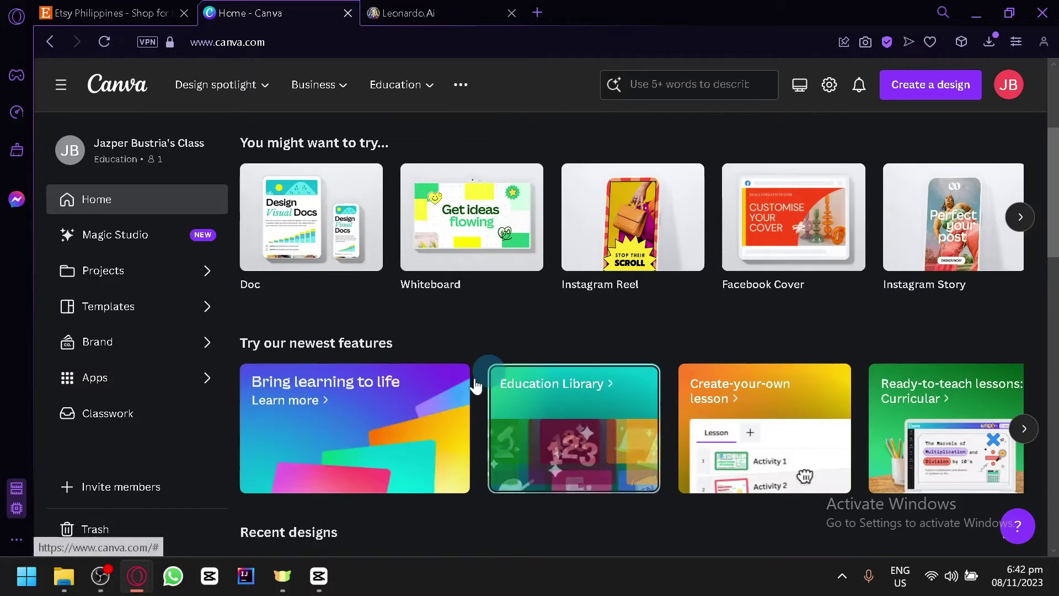
{"action": "scroll", "coordinate": [496, 380], "scroll_direction": "up", "scroll_amount": 4}
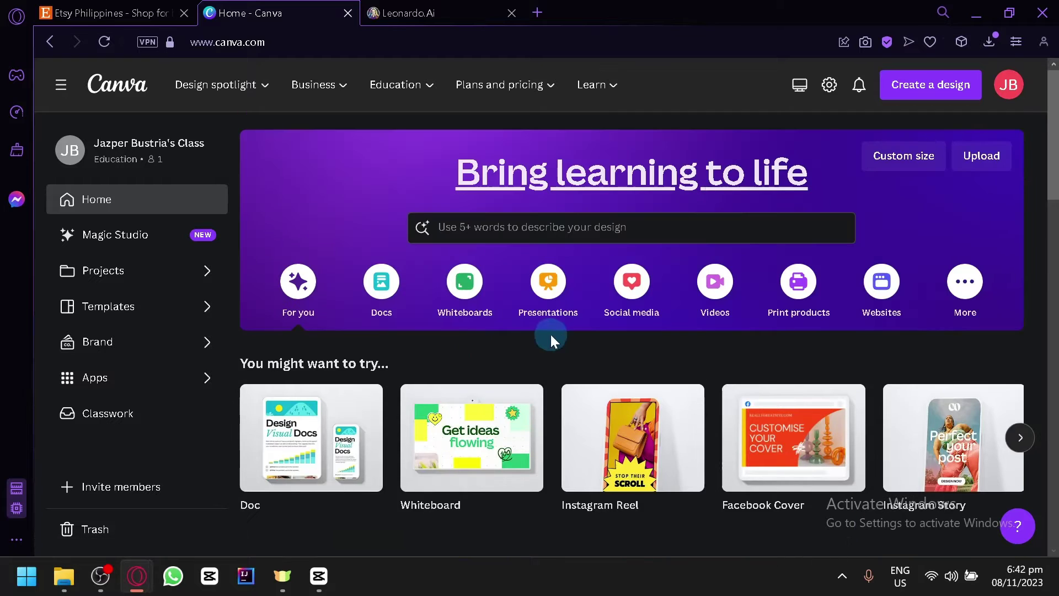
{"action": "left_click", "coordinate": [165, 13]}
{"action": "scroll", "coordinate": [260, 320], "scroll_direction": "down", "scroll_amount": 2}
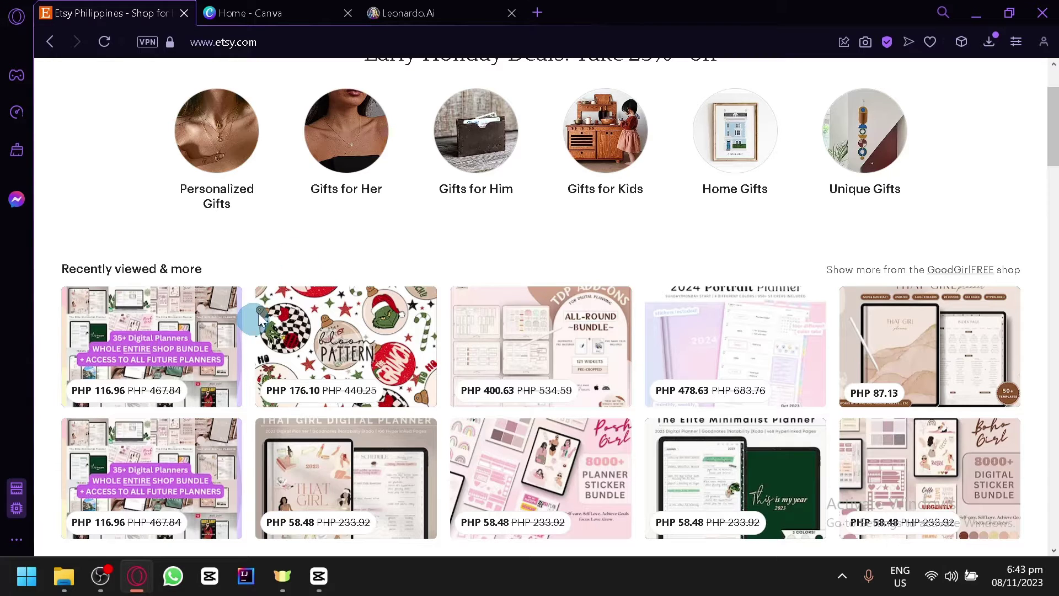
{"action": "scroll", "coordinate": [315, 243], "scroll_direction": "up", "scroll_amount": 2}
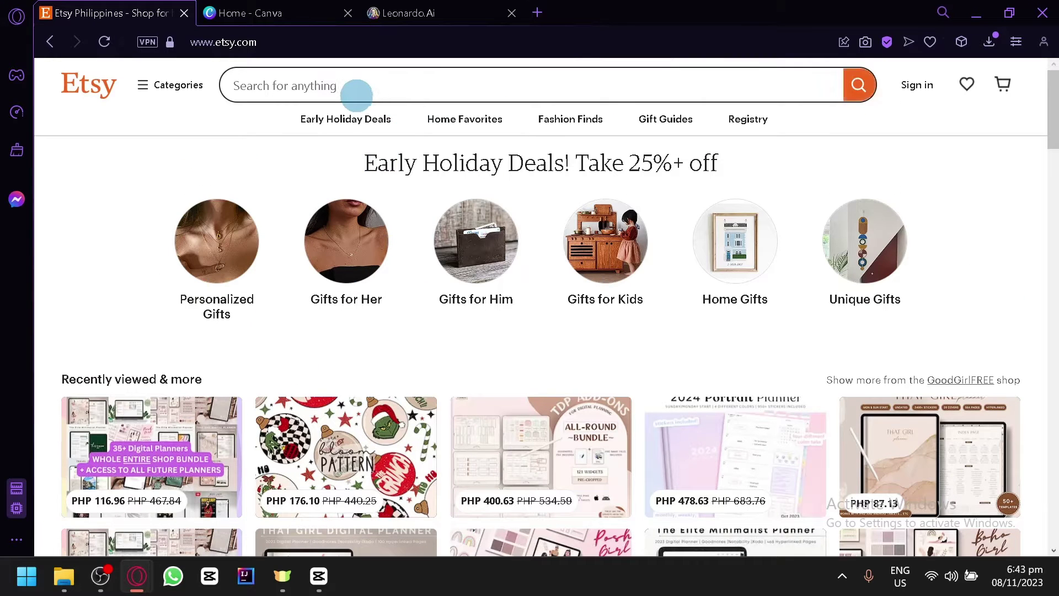
{"action": "scroll", "coordinate": [425, 303], "scroll_direction": "down", "scroll_amount": 15}
{"action": "scroll", "coordinate": [430, 317], "scroll_direction": "down", "scroll_amount": 2}
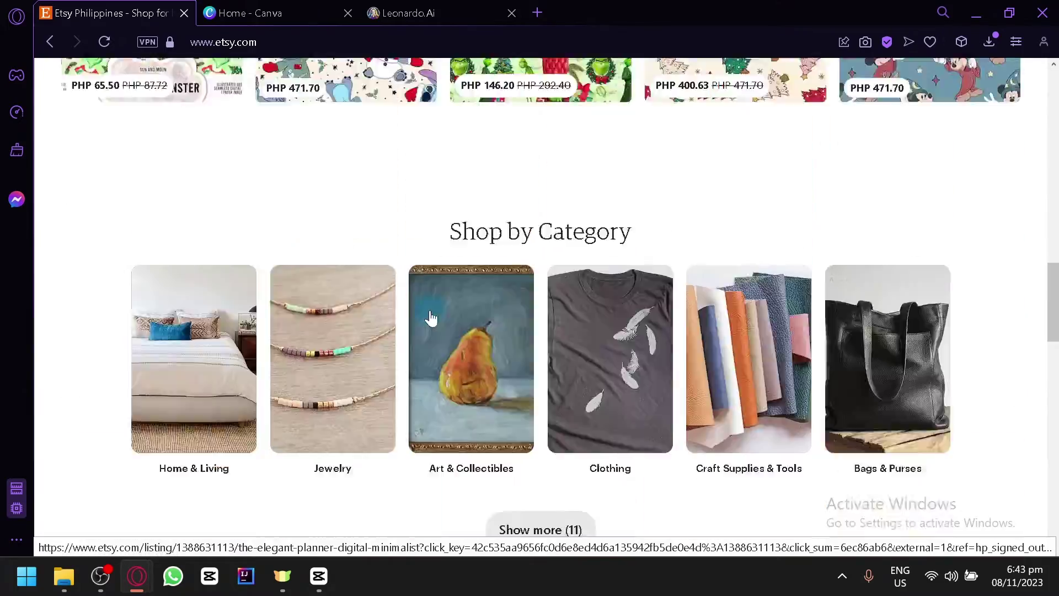
{"action": "scroll", "coordinate": [440, 414], "scroll_direction": "up", "scroll_amount": 6}
{"action": "scroll", "coordinate": [445, 448], "scroll_direction": "up", "scroll_amount": 8}
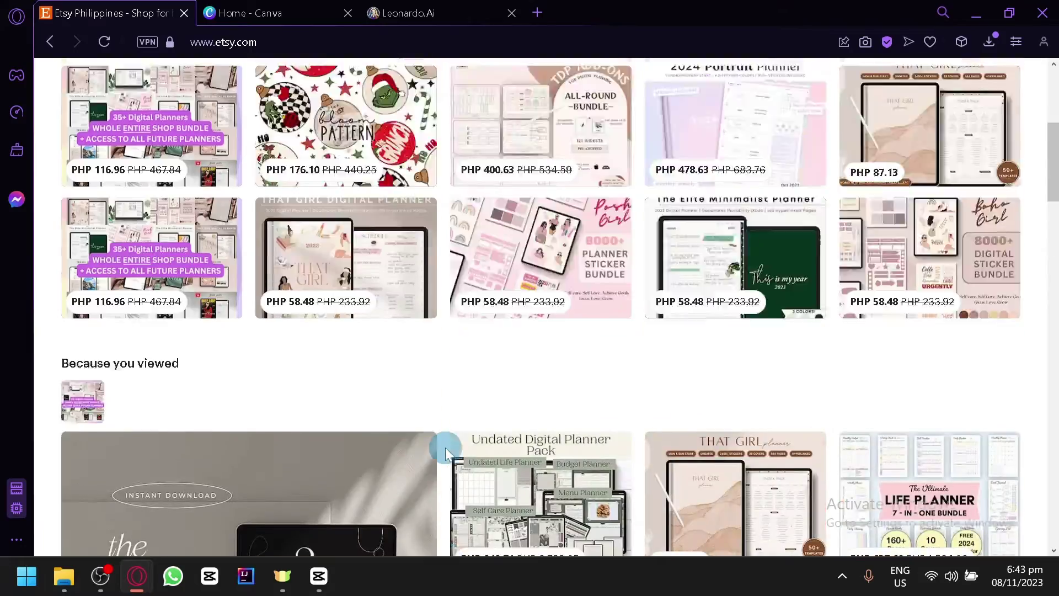
{"action": "scroll", "coordinate": [443, 359], "scroll_direction": "down", "scroll_amount": 15}
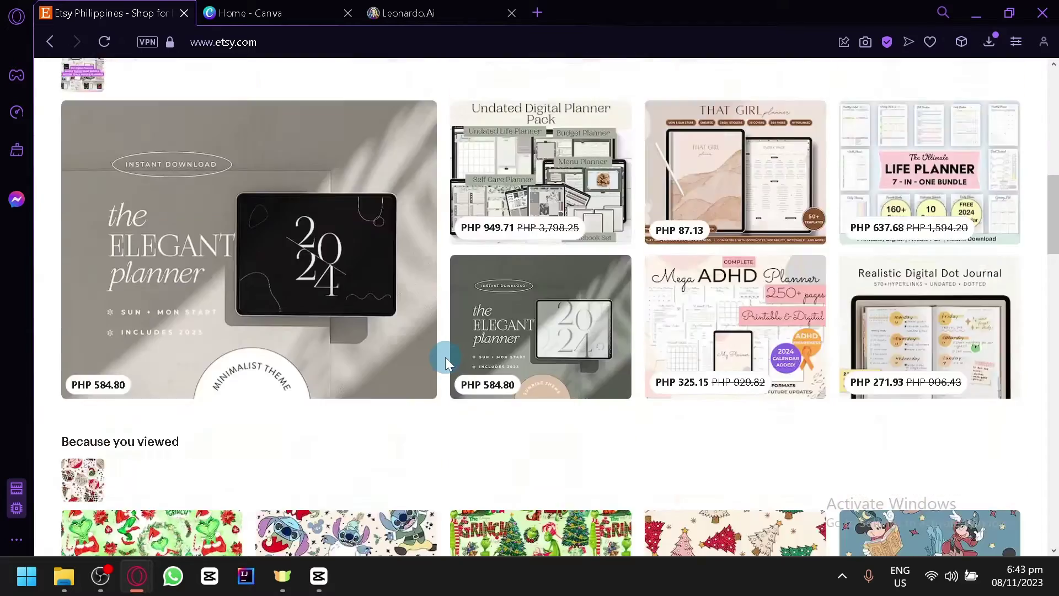
Step: Switch to Canva, create a blank Instagram Post (Square) design and close the Canva home page
{"action": "left_click", "coordinate": [255, 11]}
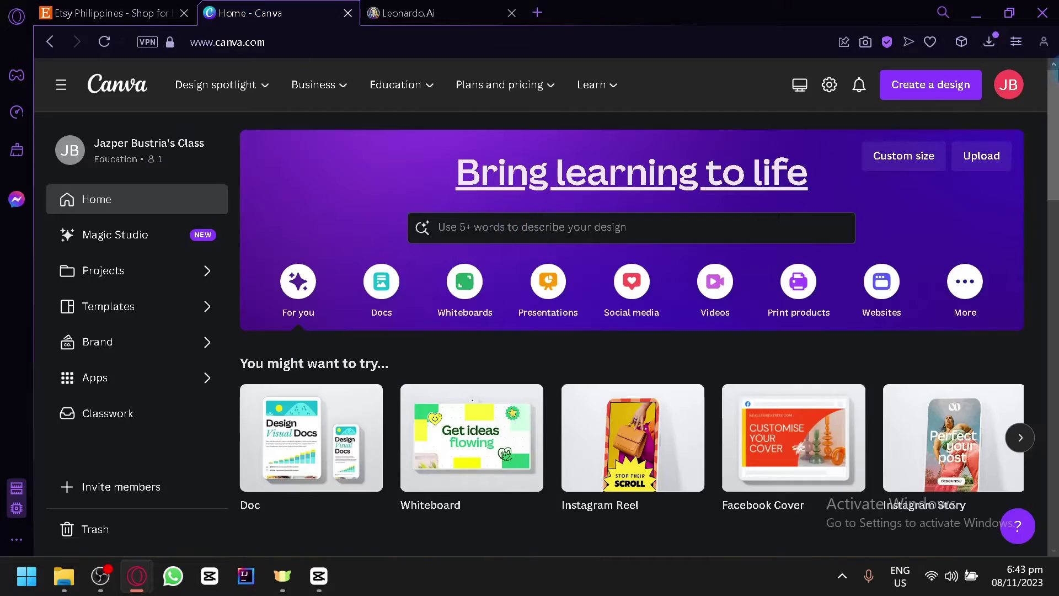
{"action": "left_click", "coordinate": [943, 85]}
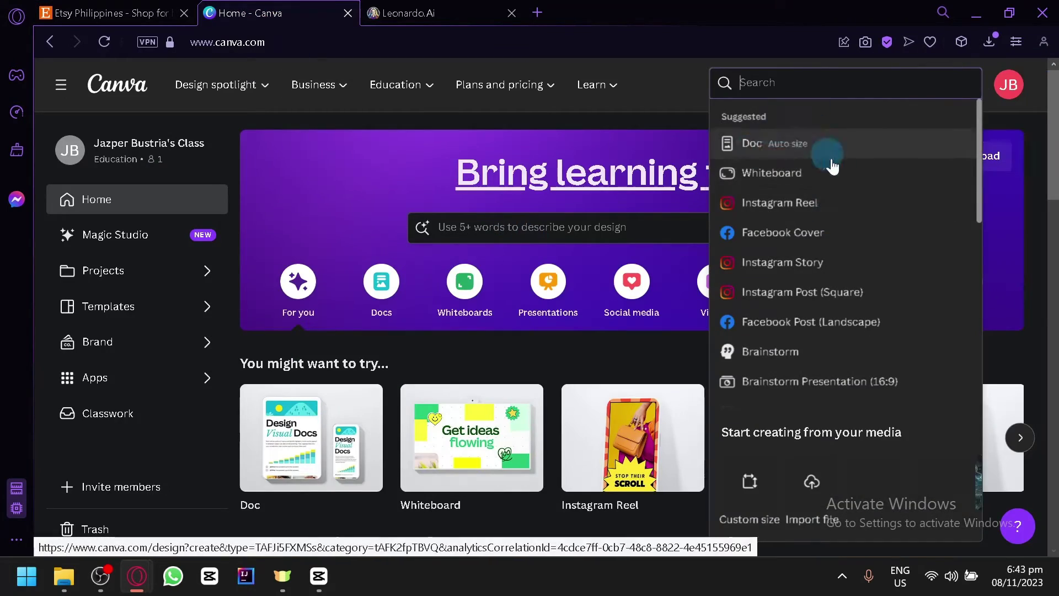
{"action": "left_click", "coordinate": [755, 298]}
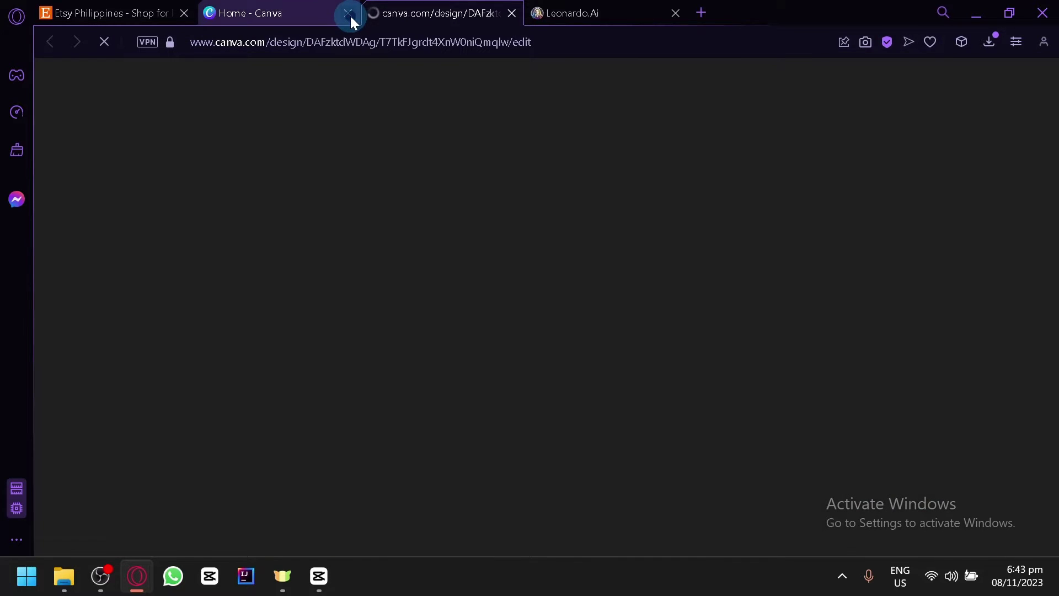
{"action": "left_click", "coordinate": [349, 15]}
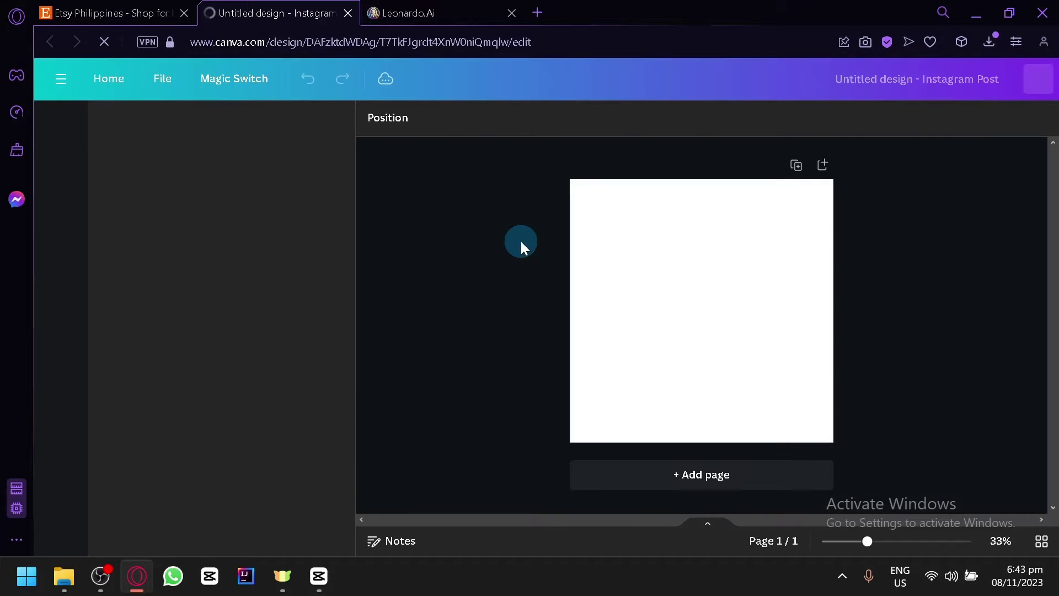
Step: Add the recently used pixel cat graphic and position it in the page's lower-right corner
{"action": "left_click", "coordinate": [77, 193]}
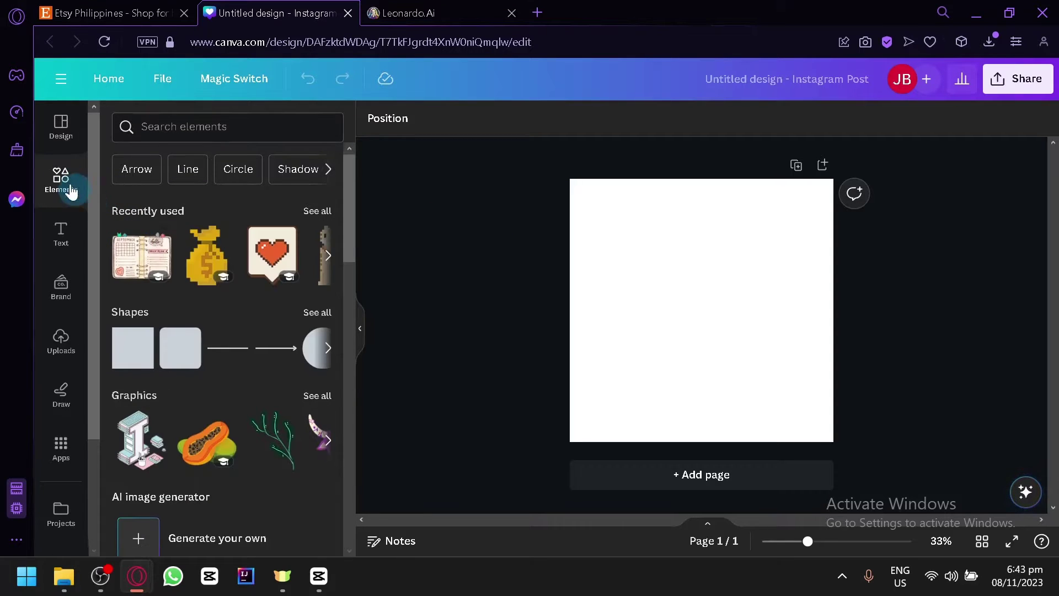
{"action": "left_click", "coordinate": [638, 348]}
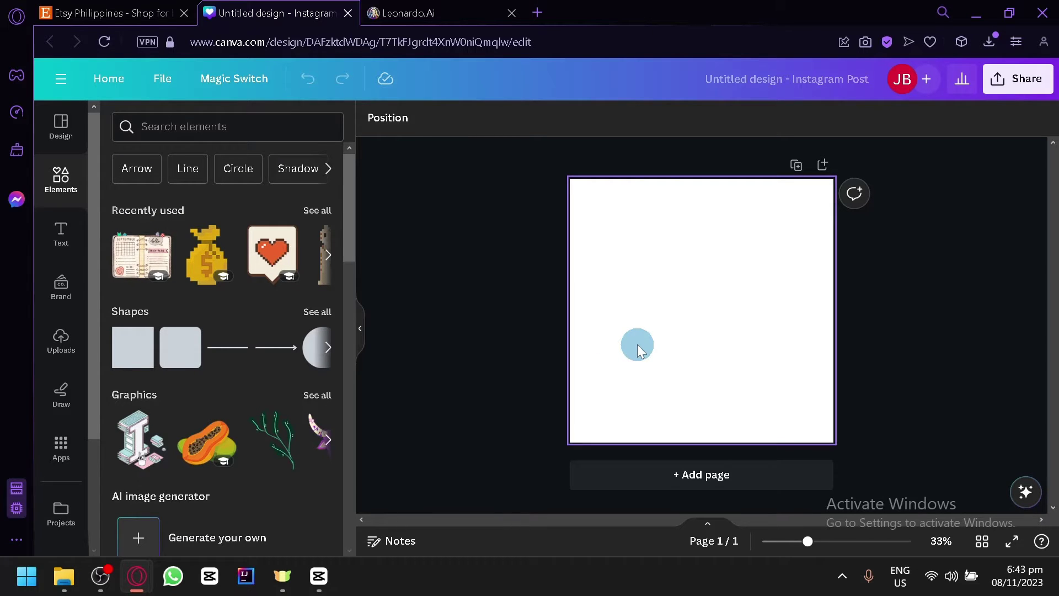
{"action": "left_click", "coordinate": [327, 254]}
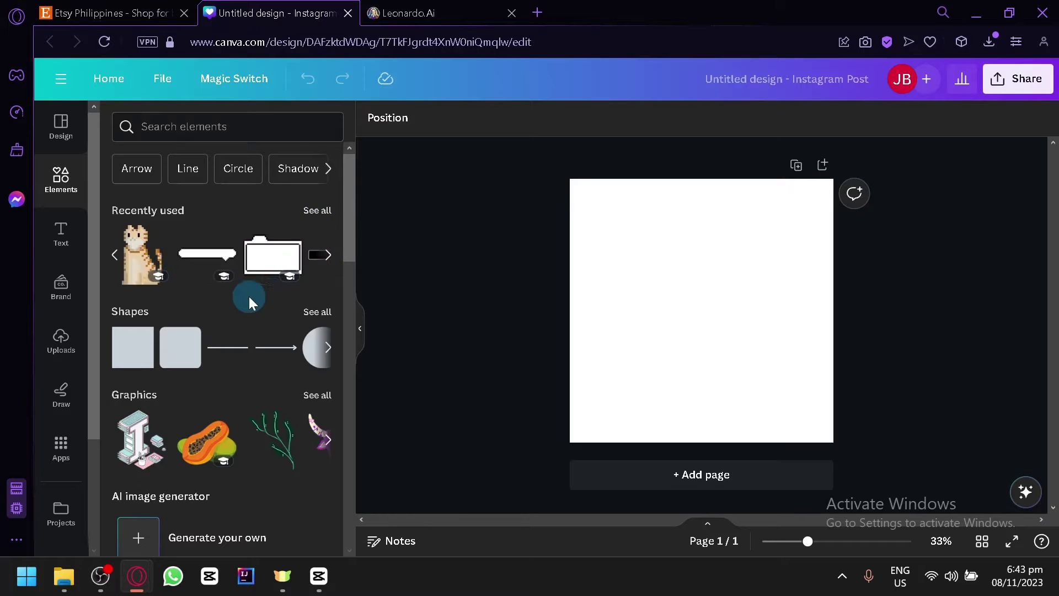
{"action": "left_click", "coordinate": [142, 269]}
{"action": "left_click_drag", "start_coordinate": [794, 315], "coordinate": [709, 289]}
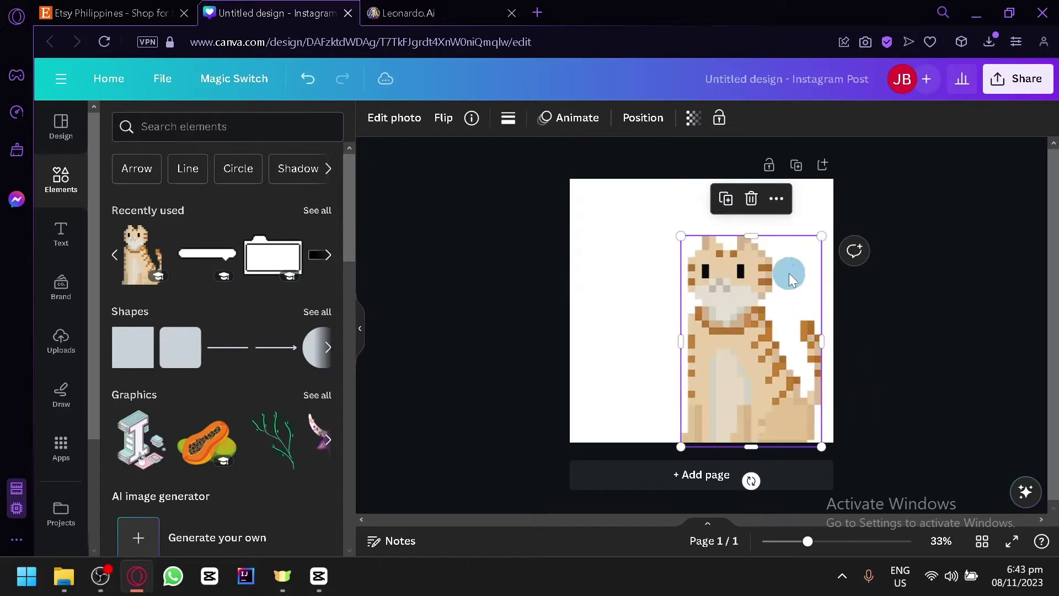
{"action": "left_click_drag", "start_coordinate": [808, 263], "coordinate": [799, 282]}
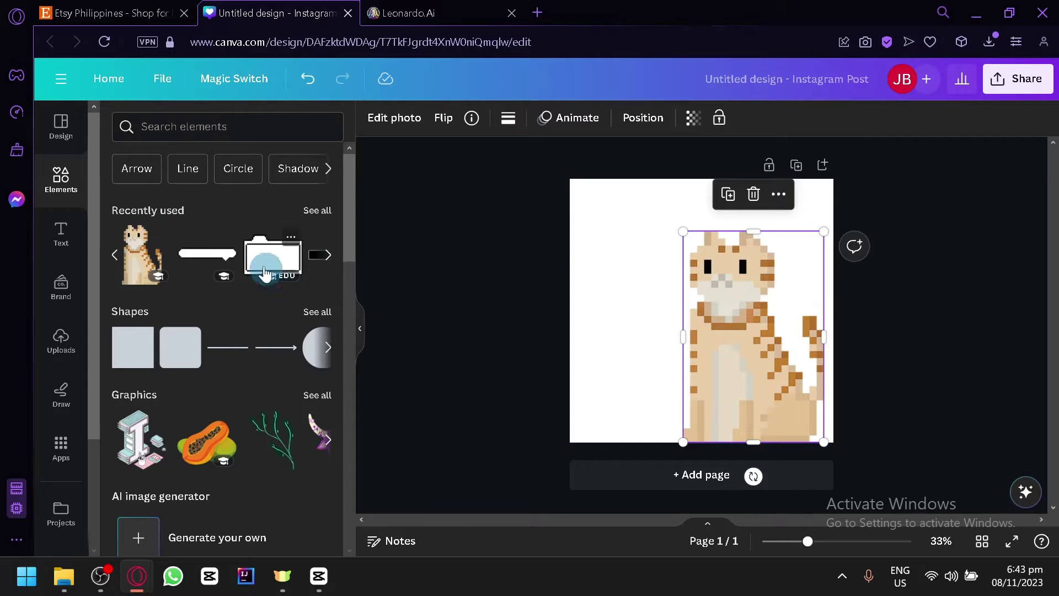
Step: Place the recently used pixel speech bubble above the cat's head and enlarge it
{"action": "left_click_drag", "start_coordinate": [196, 248], "coordinate": [618, 214]}
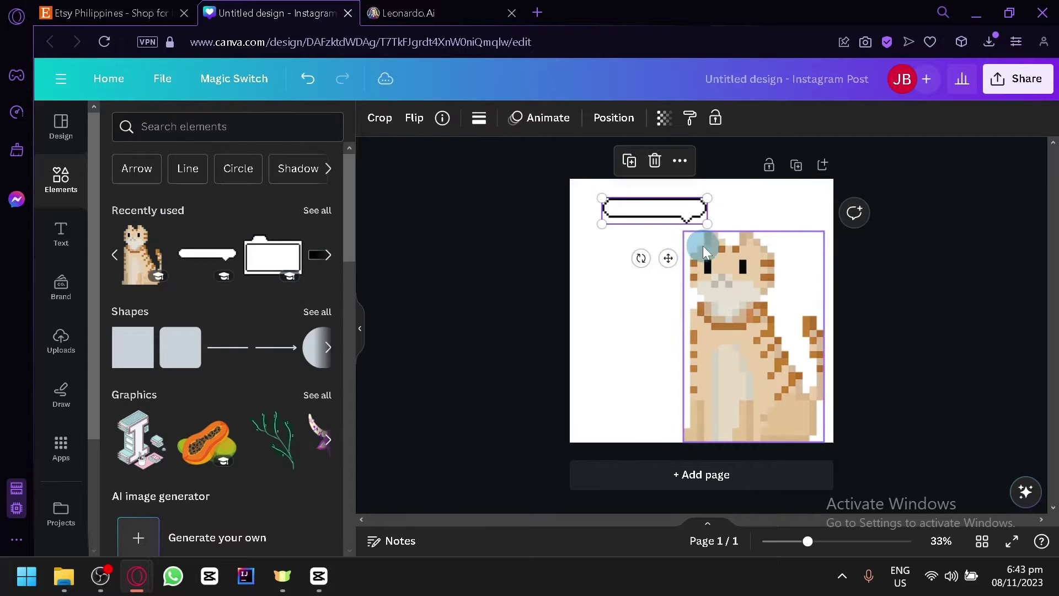
{"action": "mouse_move", "coordinate": [708, 220]}
{"action": "left_mouse_down"}
{"action": "mouse_move", "coordinate": [742, 254]}
{"action": "mouse_move", "coordinate": [726, 208]}
{"action": "left_mouse_up"}
{"action": "left_click", "coordinate": [117, 249]}
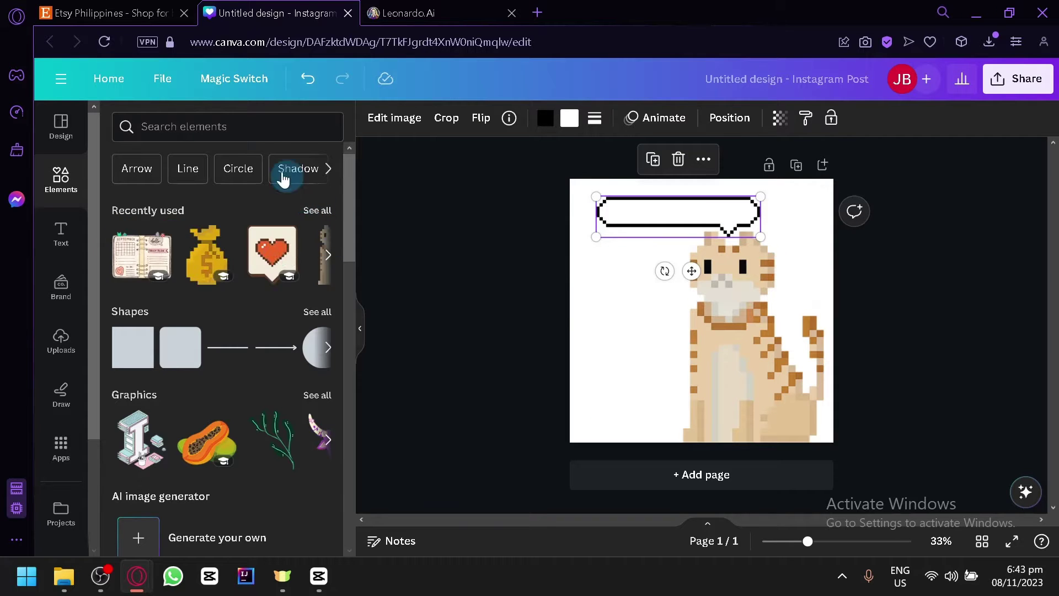
Step: Search the elements for "meow pixelated" and limit the results to graphics
{"action": "left_click", "coordinate": [225, 136]}
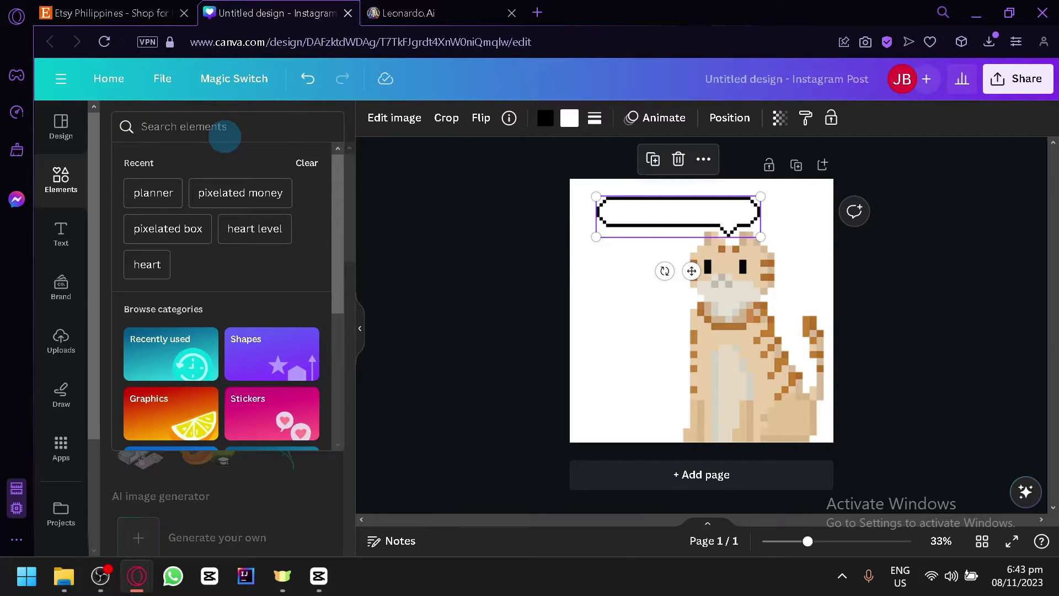
{"action": "type", "text": "meow pix"}
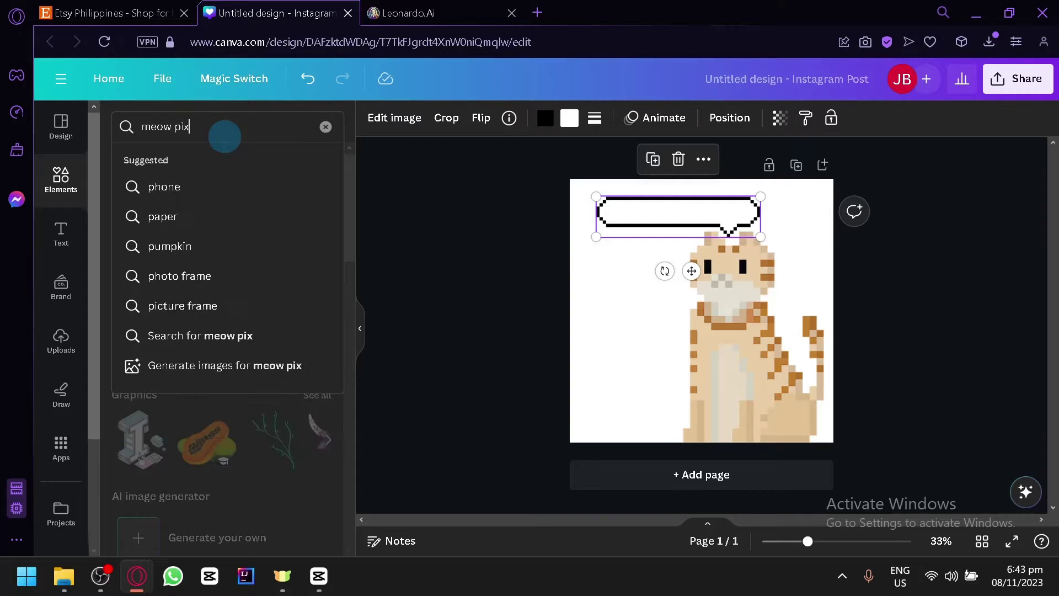
{"action": "type", "text": "elated"}
{"action": "key", "text": "Return"}
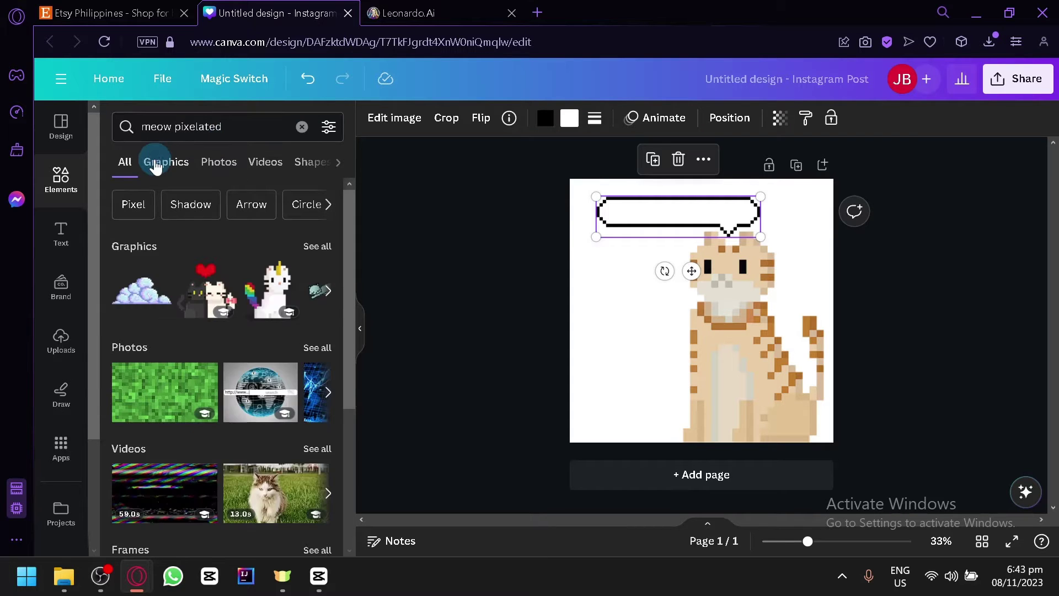
{"action": "left_click", "coordinate": [156, 164]}
Step: Add the row of three pink pixel hearts to the page beside the cat's head
{"action": "scroll", "coordinate": [290, 347], "scroll_direction": "down", "scroll_amount": 5}
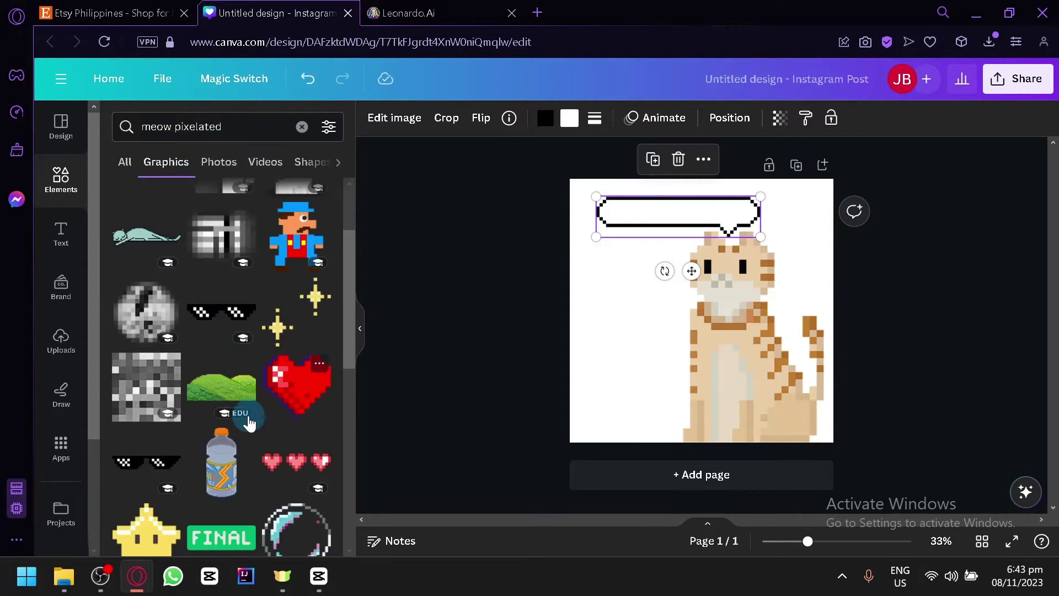
{"action": "scroll", "coordinate": [235, 364], "scroll_direction": "down", "scroll_amount": 2}
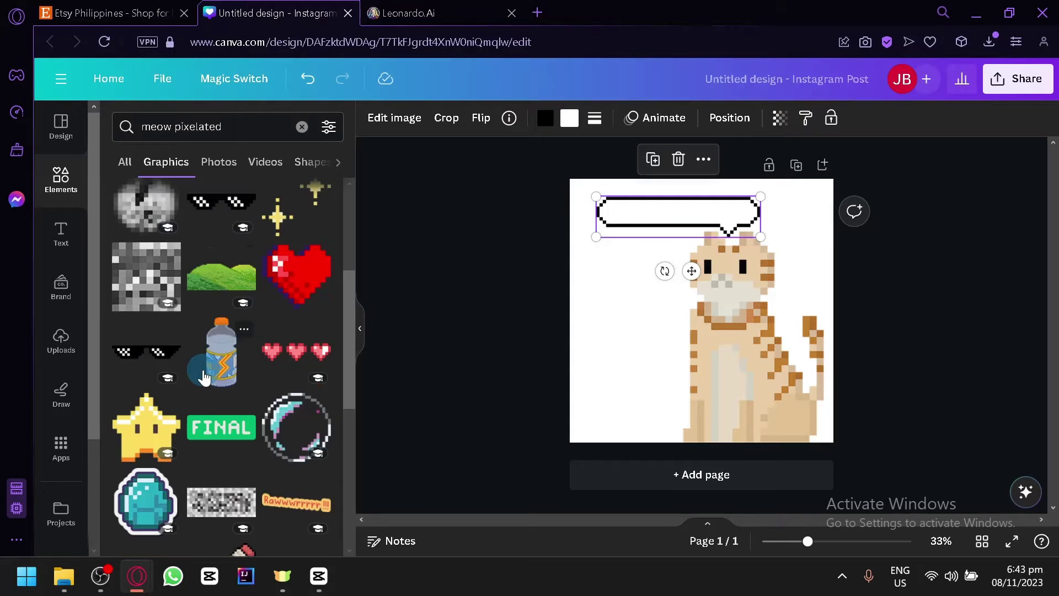
{"action": "left_click_drag", "start_coordinate": [272, 351], "coordinate": [604, 254]}
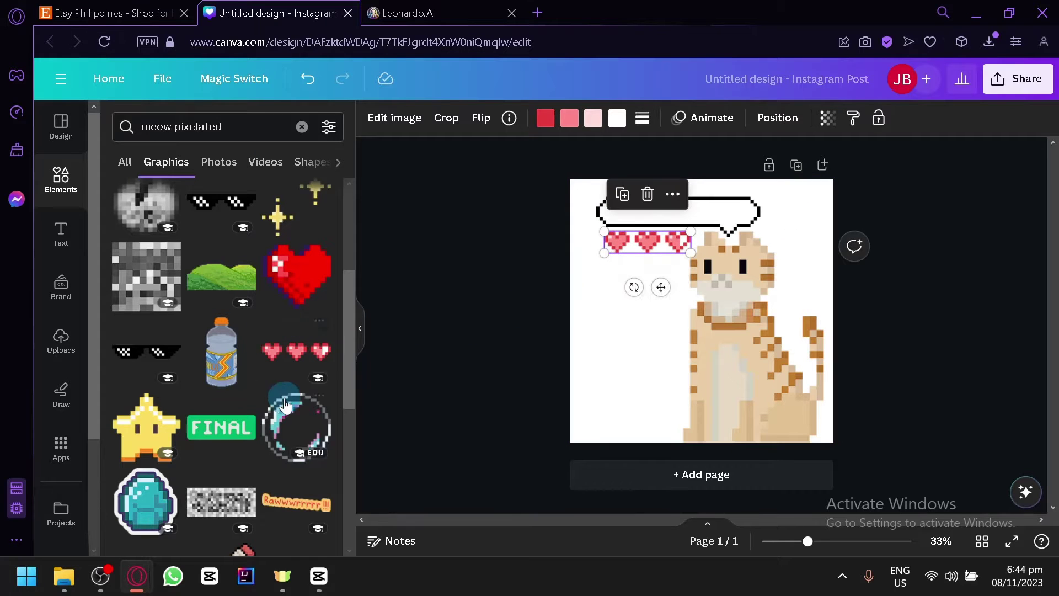
Step: Look through the "meow pixelated" graphics for more elements that suit the cat design
{"action": "scroll", "coordinate": [286, 406], "scroll_direction": "down", "scroll_amount": 2}
{"action": "scroll", "coordinate": [286, 406], "scroll_direction": "down", "scroll_amount": 4}
{"action": "scroll", "coordinate": [220, 461], "scroll_direction": "down", "scroll_amount": 2}
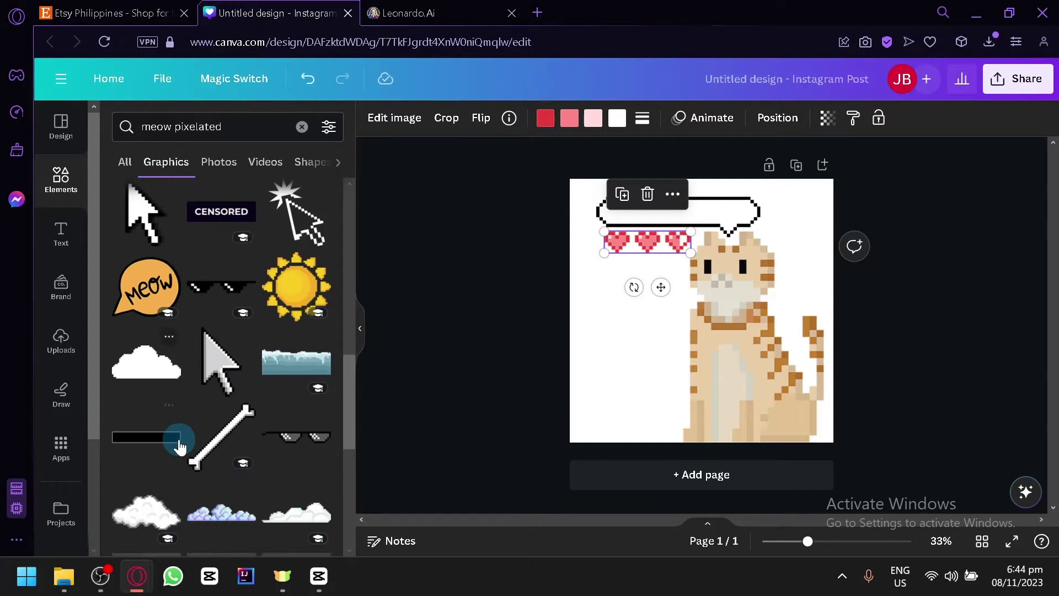
{"action": "scroll", "coordinate": [180, 444], "scroll_direction": "up", "scroll_amount": 4}
{"action": "scroll", "coordinate": [179, 445], "scroll_direction": "up", "scroll_amount": 3}
{"action": "scroll", "coordinate": [177, 441], "scroll_direction": "down", "scroll_amount": 5}
{"action": "scroll", "coordinate": [182, 436], "scroll_direction": "down", "scroll_amount": 2}
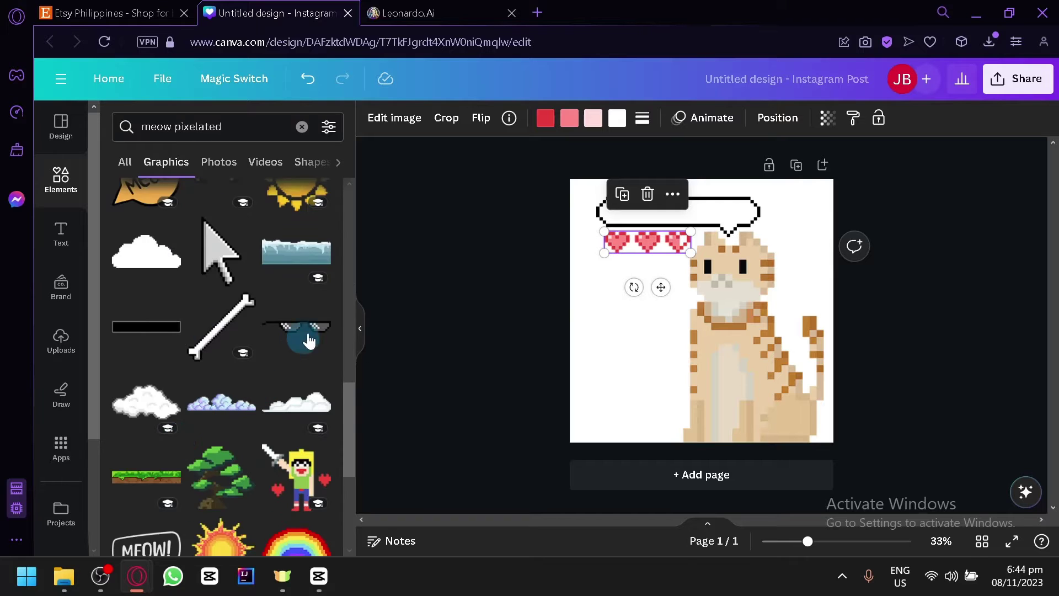
{"action": "left_click_drag", "start_coordinate": [210, 408], "coordinate": [111, 422]}
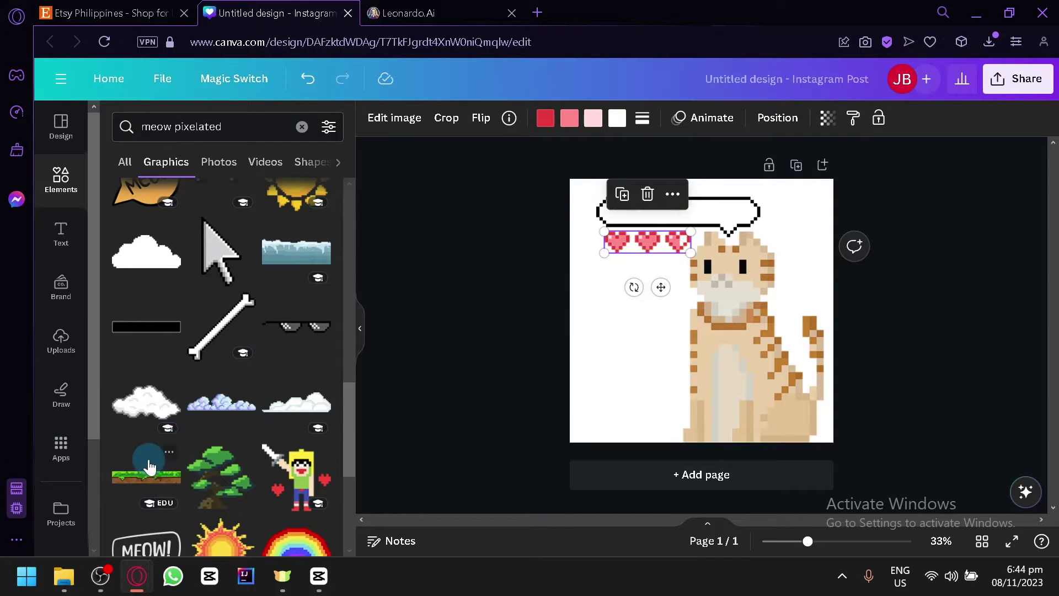
{"action": "left_click_drag", "start_coordinate": [150, 466], "coordinate": [149, 405]}
{"action": "scroll", "coordinate": [224, 407], "scroll_direction": "down", "scroll_amount": 2}
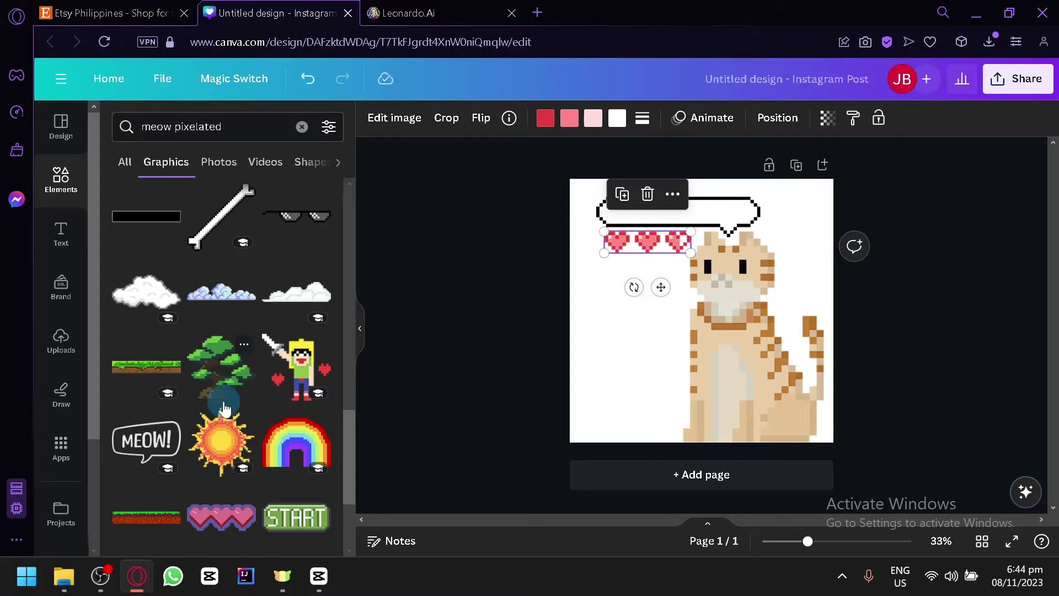
{"action": "scroll", "coordinate": [224, 407], "scroll_direction": "down", "scroll_amount": 4}
{"action": "scroll", "coordinate": [240, 251], "scroll_direction": "down", "scroll_amount": 2}
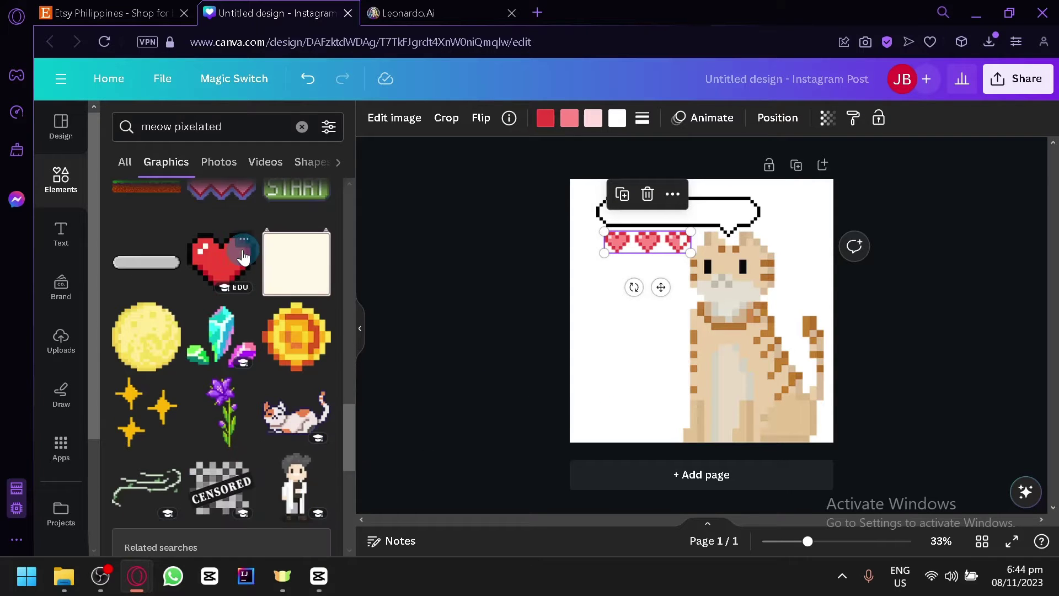
{"action": "scroll", "coordinate": [234, 298], "scroll_direction": "up", "scroll_amount": 6}
Step: Delete the speech bubble and move the three hearts into its place above the cat's head
{"action": "left_click", "coordinate": [733, 207]}
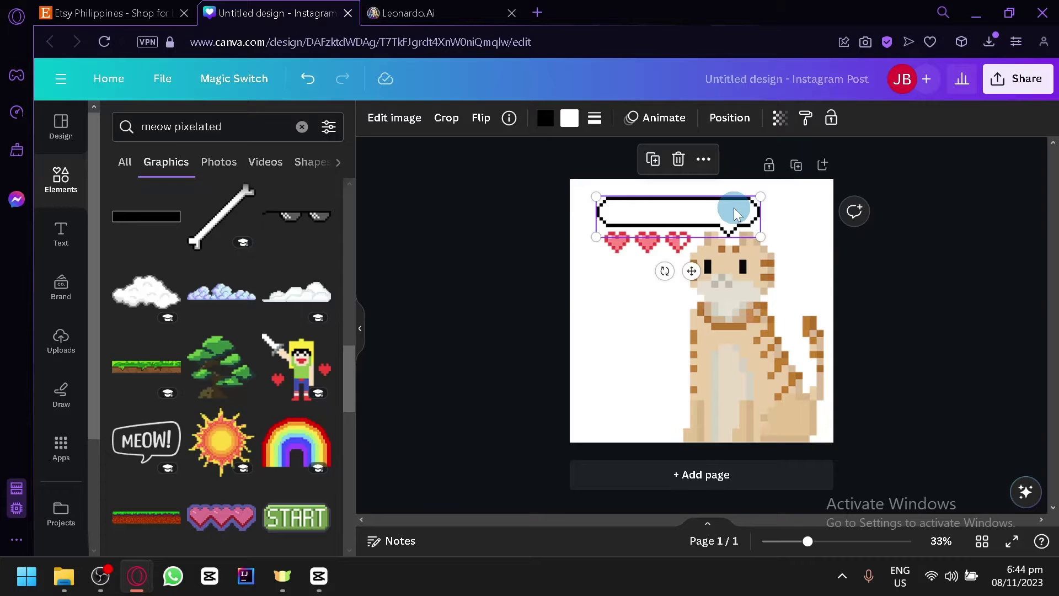
{"action": "key", "text": "Delete"}
{"action": "left_click_drag", "start_coordinate": [666, 246], "coordinate": [744, 214]}
Step: Add the green pixel START graphic to the empty area in front of the cat, near the page's lower left
{"action": "scroll", "coordinate": [257, 334], "scroll_direction": "down", "scroll_amount": 4}
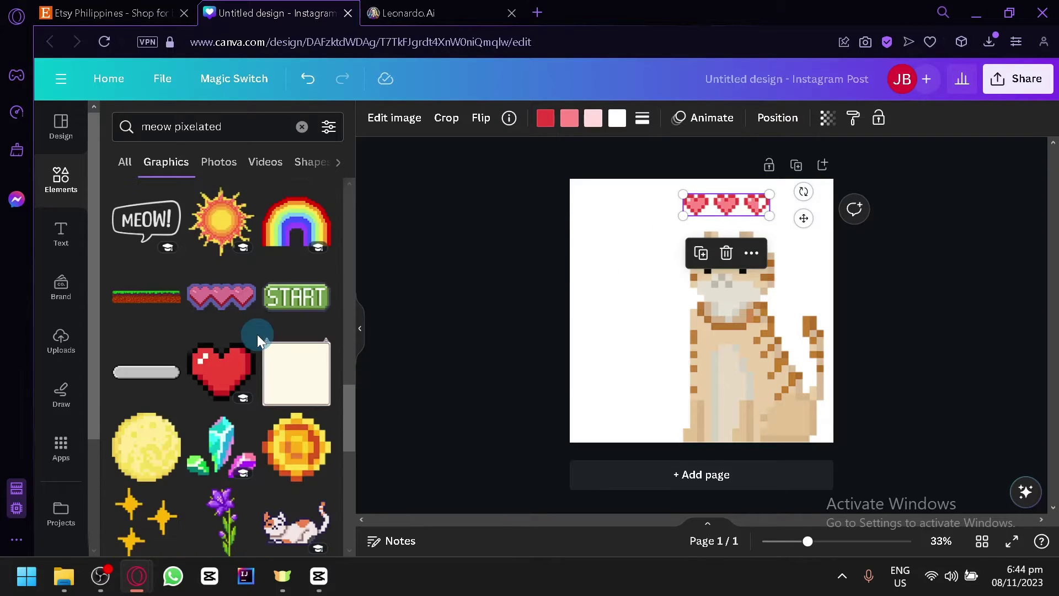
{"action": "scroll", "coordinate": [257, 334], "scroll_direction": "down", "scroll_amount": 2}
{"action": "scroll", "coordinate": [257, 334], "scroll_direction": "up", "scroll_amount": 2}
{"action": "left_click_drag", "start_coordinate": [290, 300], "coordinate": [642, 365]}
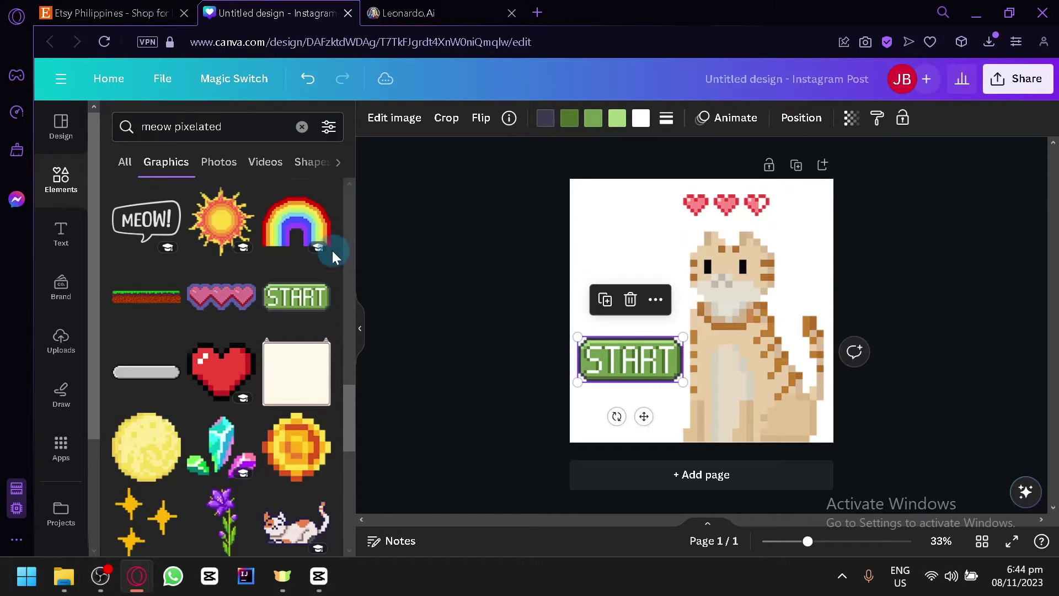
Step: Add the pixel rainbow graphic and shrink it into the page's upper-left corner beside the hearts
{"action": "left_click_drag", "start_coordinate": [328, 245], "coordinate": [595, 249]}
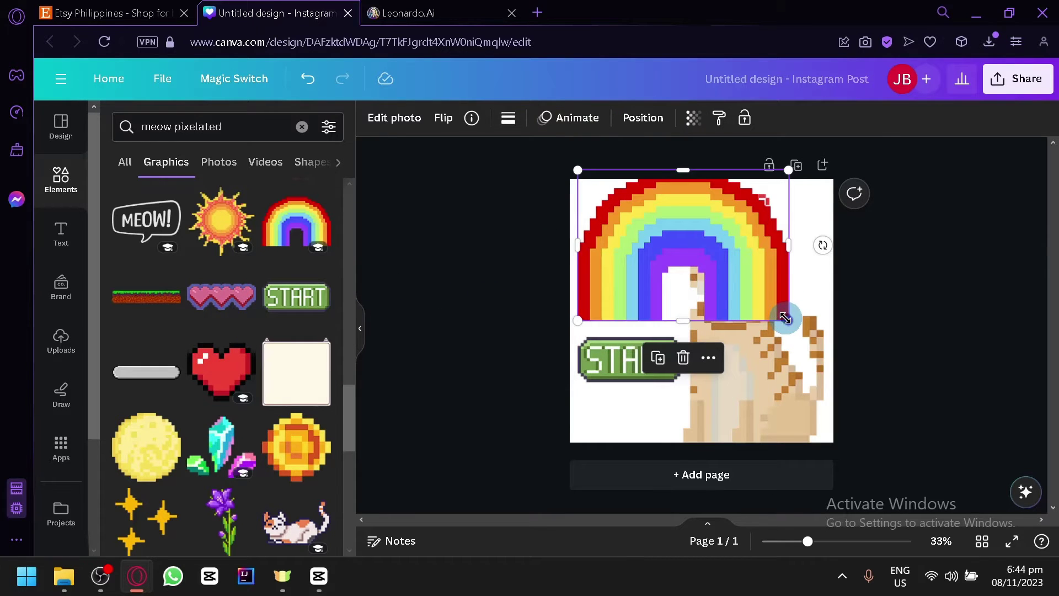
{"action": "left_click_drag", "start_coordinate": [785, 318], "coordinate": [696, 255]}
{"action": "scroll", "coordinate": [259, 304], "scroll_direction": "up", "scroll_amount": 2}
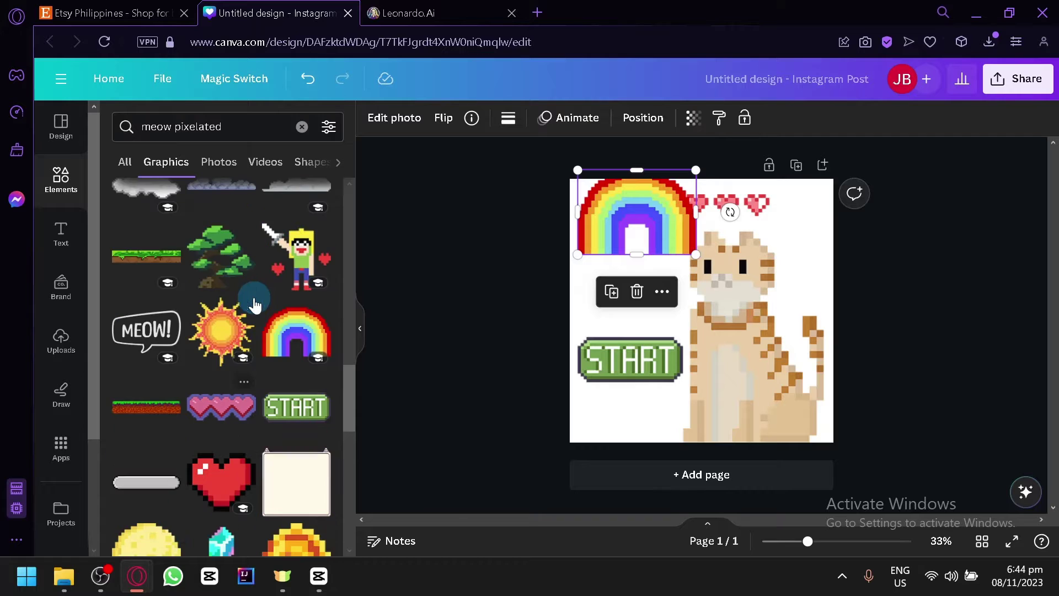
{"action": "left_click_drag", "start_coordinate": [146, 406], "coordinate": [276, 379]}
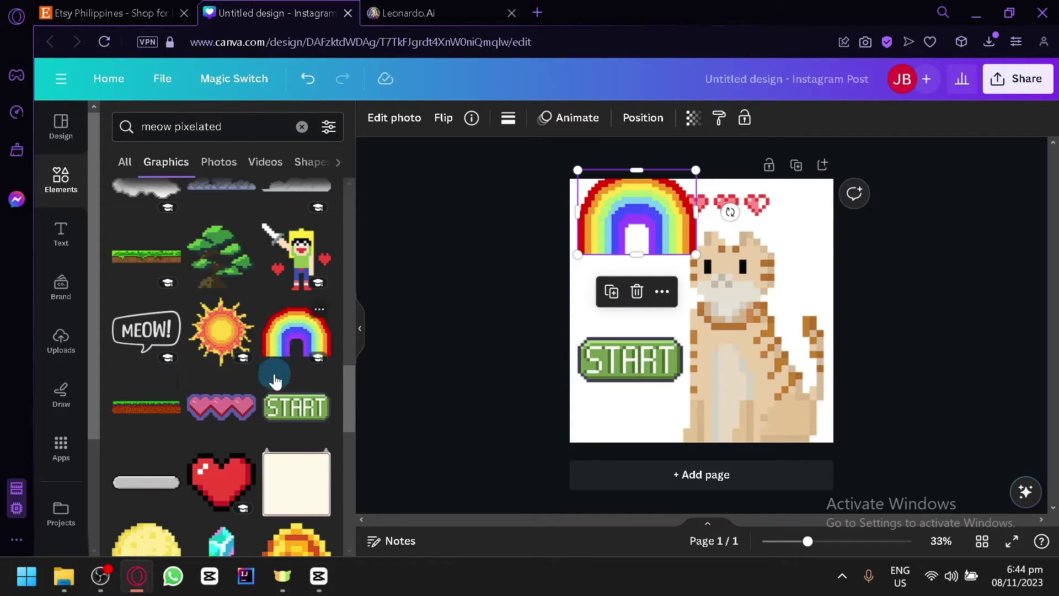
Step: Add the lying calico cat graphic, shrink it and set it on top of the green START sign
{"action": "scroll", "coordinate": [281, 436], "scroll_direction": "down", "scroll_amount": 5}
{"action": "left_click_drag", "start_coordinate": [296, 303], "coordinate": [620, 310]}
{"action": "left_click", "coordinate": [296, 304]}
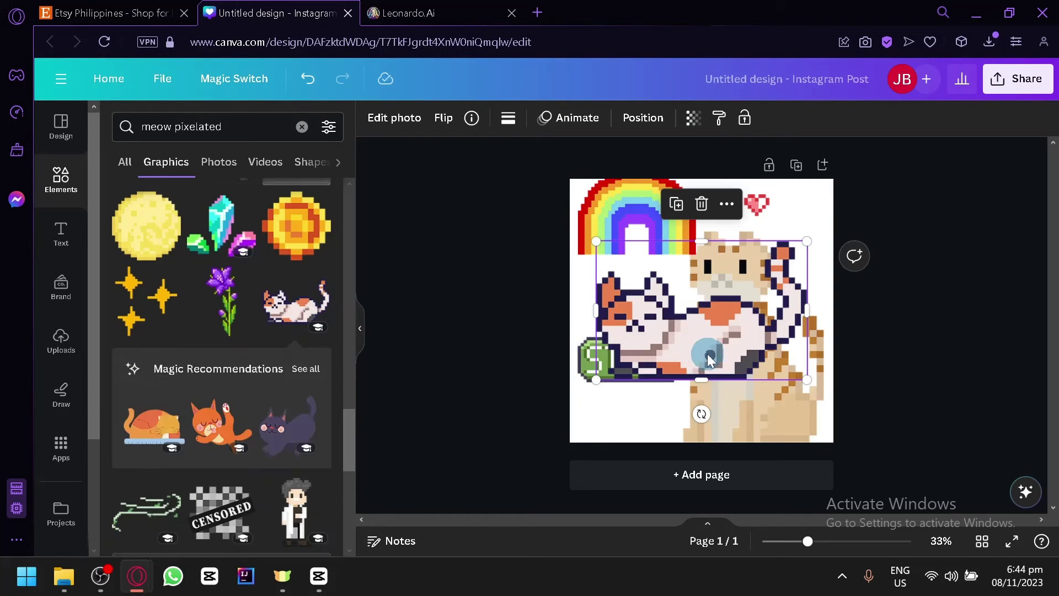
{"action": "left_click_drag", "start_coordinate": [716, 358], "coordinate": [696, 369]}
{"action": "left_click_drag", "start_coordinate": [775, 375], "coordinate": [638, 327]}
Step: Shrink the rainbow further and move it down so it arches around the small lying cat above the START sign
{"action": "left_click", "coordinate": [638, 239]}
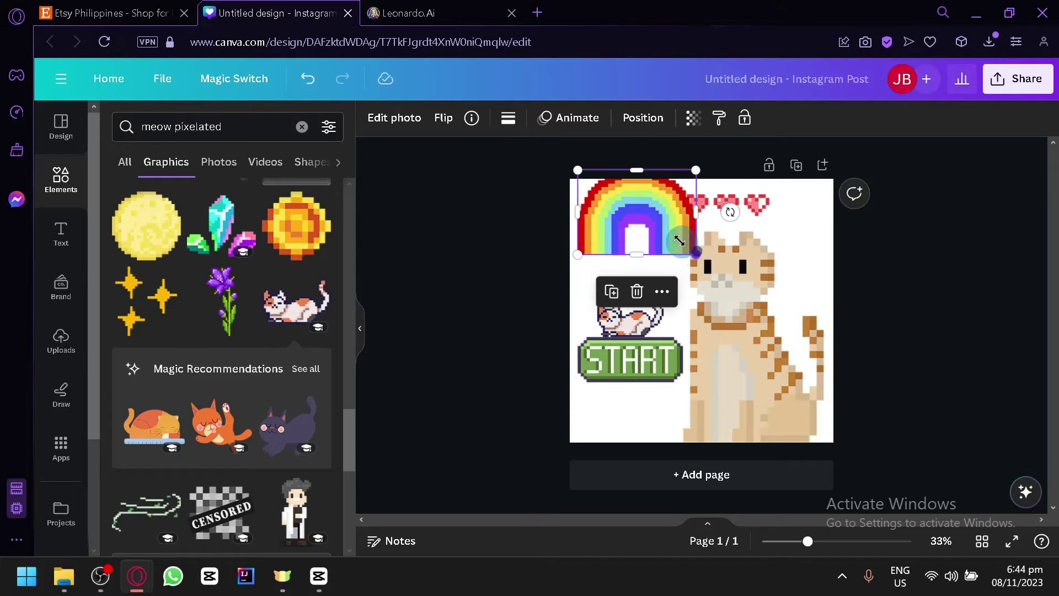
{"action": "left_click_drag", "start_coordinate": [694, 252], "coordinate": [649, 228]}
{"action": "left_click_drag", "start_coordinate": [618, 201], "coordinate": [632, 314]}
{"action": "left_click", "coordinate": [660, 414]}
Step: Try several photo colors as the page background, including beige, brown, red, purple and lime green
{"action": "left_click", "coordinate": [594, 220]}
{"action": "left_click", "coordinate": [373, 117]}
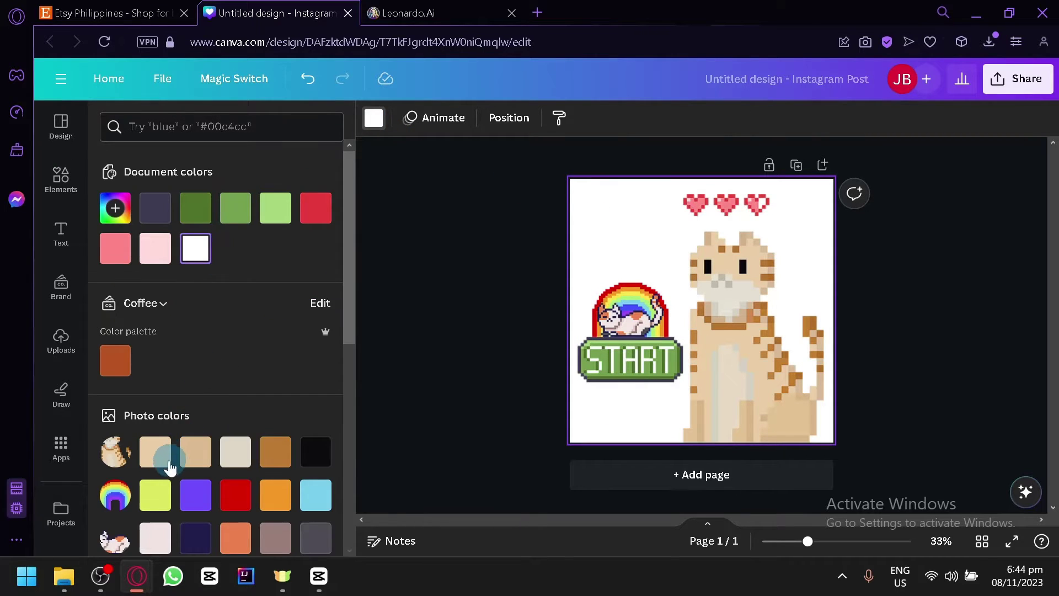
{"action": "left_click", "coordinate": [154, 453]}
{"action": "left_click", "coordinate": [195, 455]}
{"action": "left_click", "coordinate": [235, 455]}
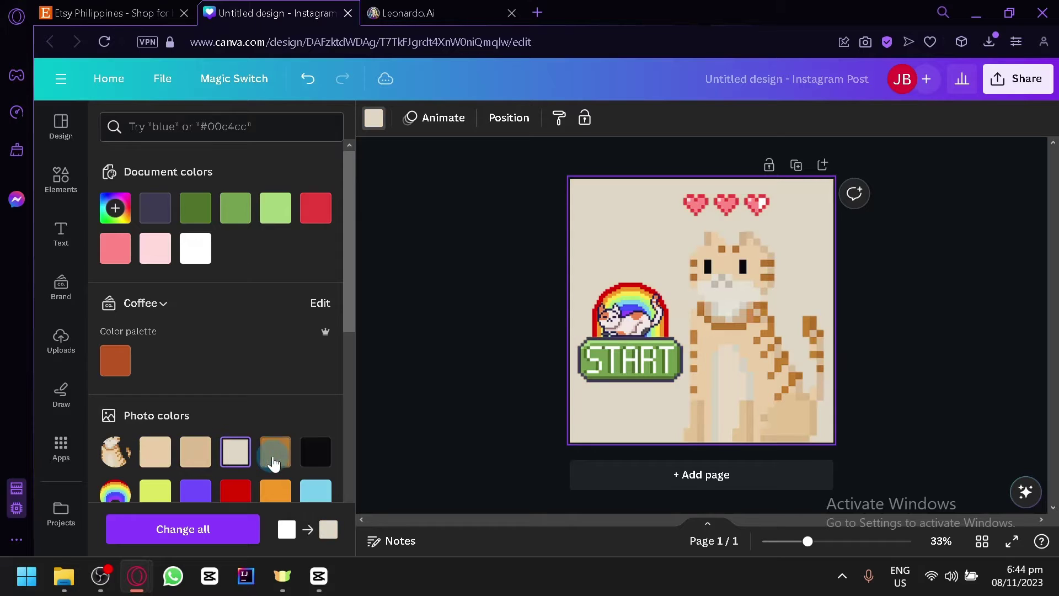
{"action": "left_click", "coordinate": [274, 463]}
{"action": "scroll", "coordinate": [274, 463], "scroll_direction": "down", "scroll_amount": 2}
{"action": "left_click", "coordinate": [231, 395]}
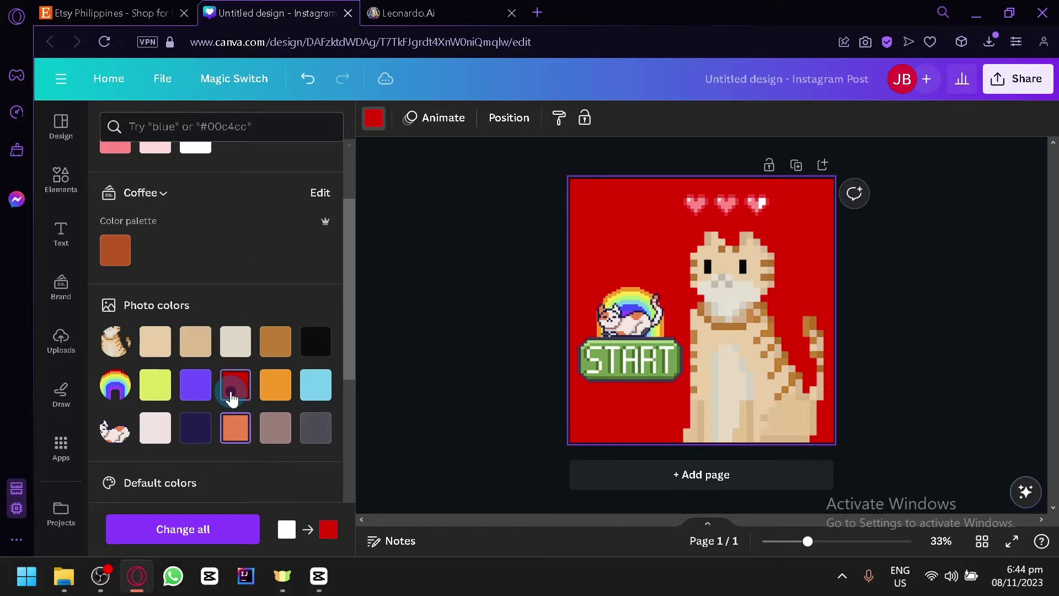
{"action": "left_click", "coordinate": [201, 393]}
{"action": "left_click", "coordinate": [156, 382]}
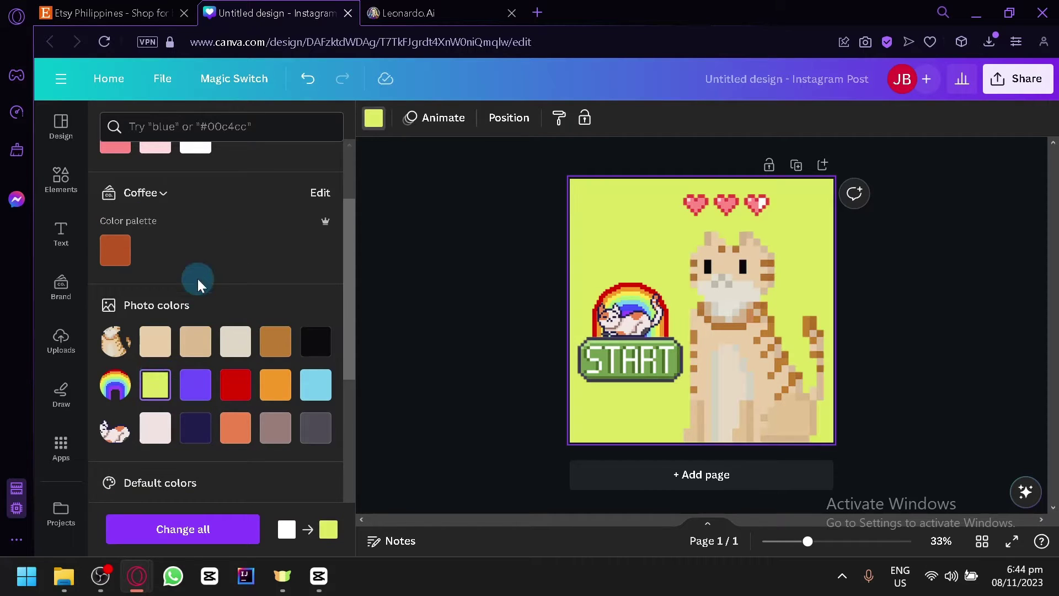
Step: Mix a custom light sky blue and use it as the page's solid background color
{"action": "scroll", "coordinate": [197, 279], "scroll_direction": "up", "scroll_amount": 2}
{"action": "left_click", "coordinate": [128, 219]}
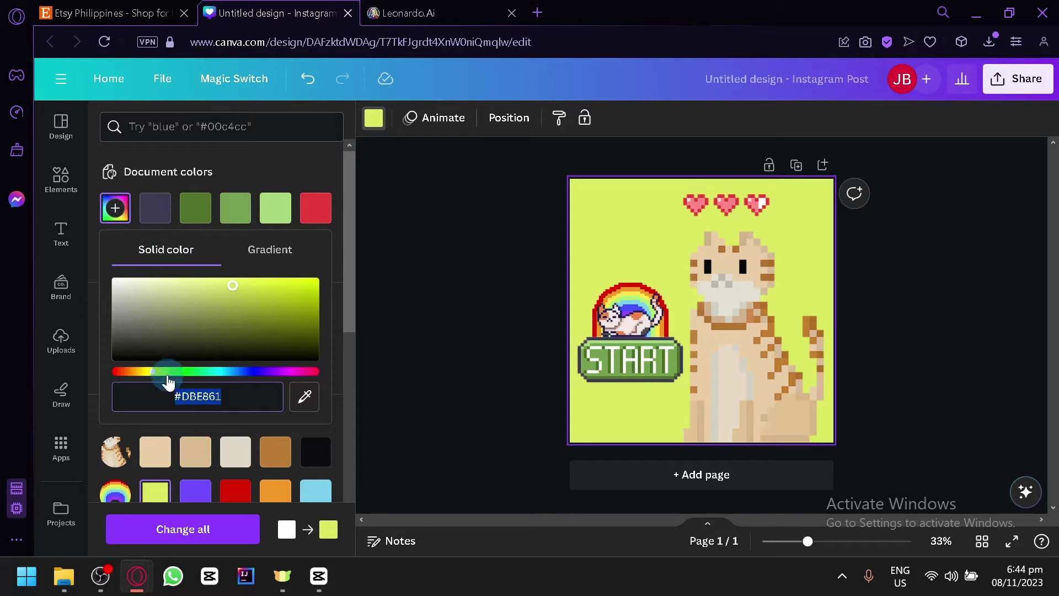
{"action": "left_click_drag", "start_coordinate": [236, 377], "coordinate": [230, 377]}
{"action": "left_click_drag", "start_coordinate": [231, 320], "coordinate": [223, 266]}
Step: Reopen the "meow pixelated" element search and place the single pixel cloud across the page's upper-left edge
{"action": "left_click", "coordinate": [62, 179]}
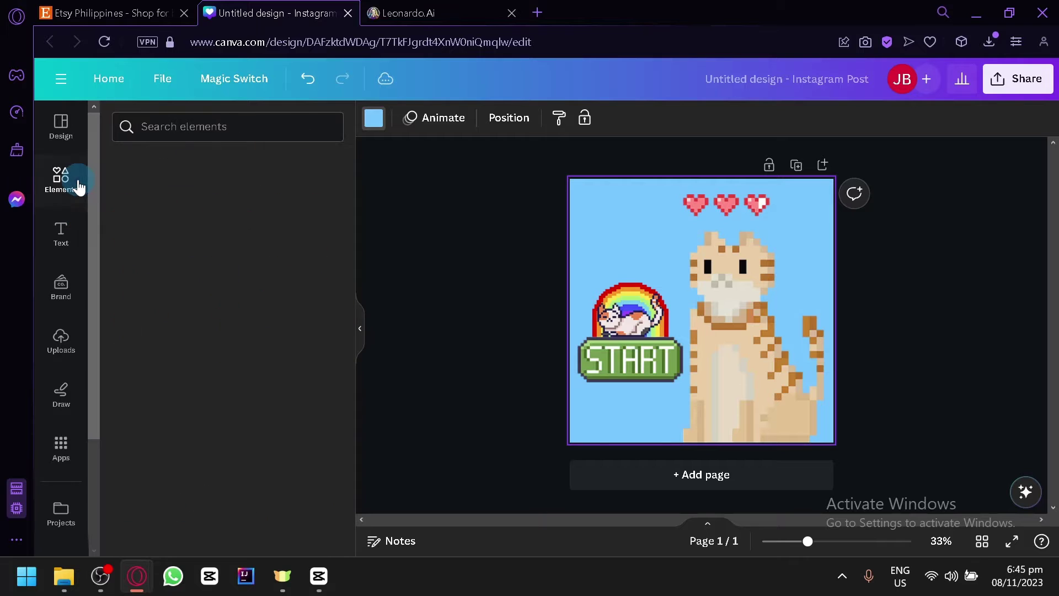
{"action": "left_click", "coordinate": [177, 126]}
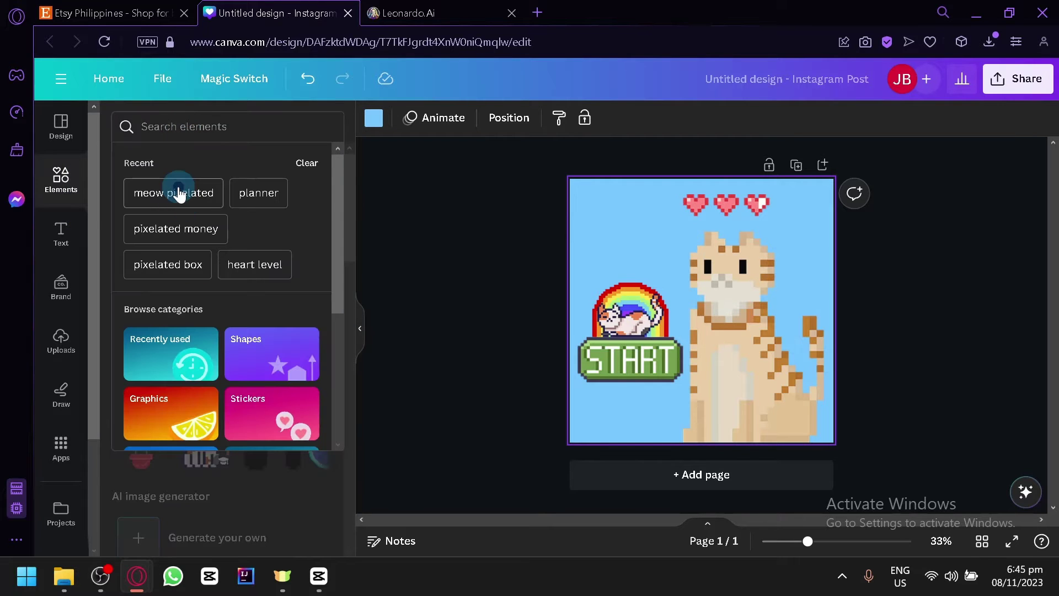
{"action": "left_click", "coordinate": [177, 193]}
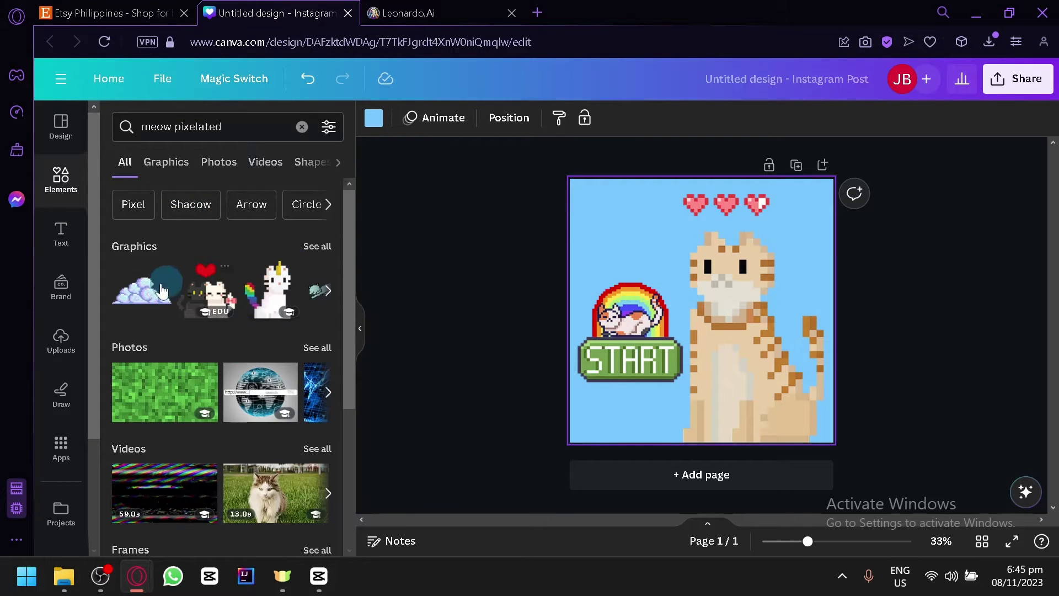
{"action": "left_click_drag", "start_coordinate": [162, 291], "coordinate": [567, 237]}
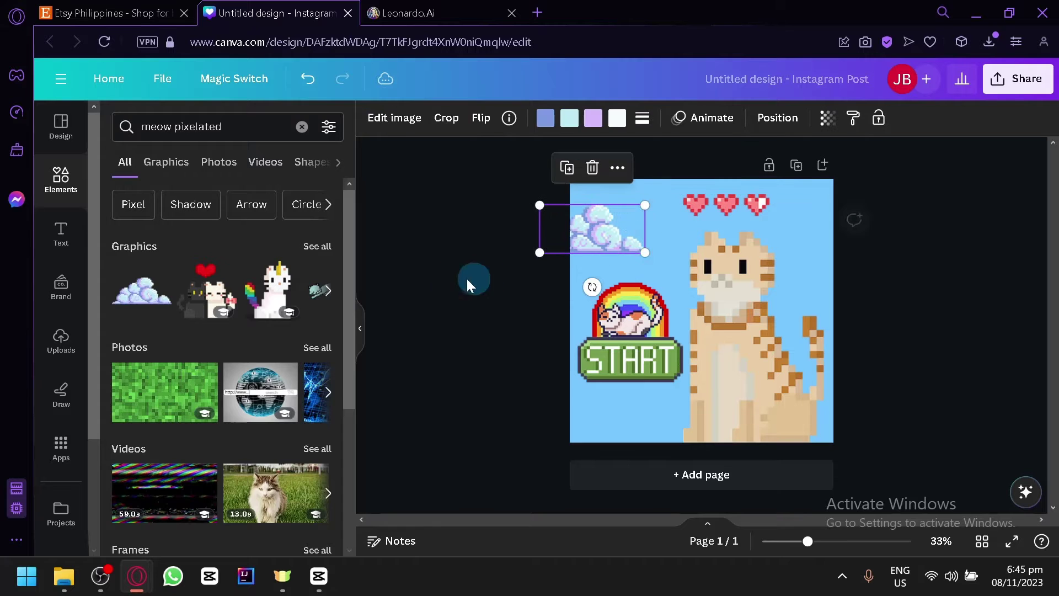
Step: Add the wide row of bluish pixel clouds so it overlaps the page's right edge beside the large cat's head
{"action": "left_click", "coordinate": [314, 248]}
{"action": "scroll", "coordinate": [257, 323], "scroll_direction": "down", "scroll_amount": 10}
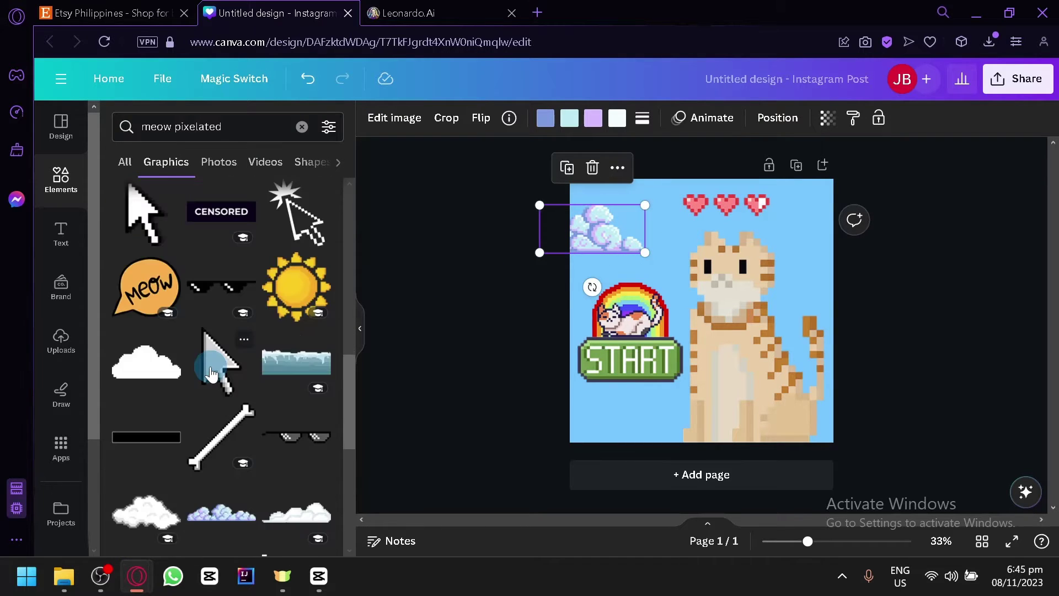
{"action": "scroll", "coordinate": [220, 397], "scroll_direction": "down", "scroll_amount": 2}
{"action": "left_click_drag", "start_coordinate": [215, 393], "coordinate": [1037, 284]}
{"action": "left_click_drag", "start_coordinate": [832, 279], "coordinate": [820, 240]}
Step: Send the wide cloud row behind the large cat
{"action": "left_click", "coordinate": [785, 132]}
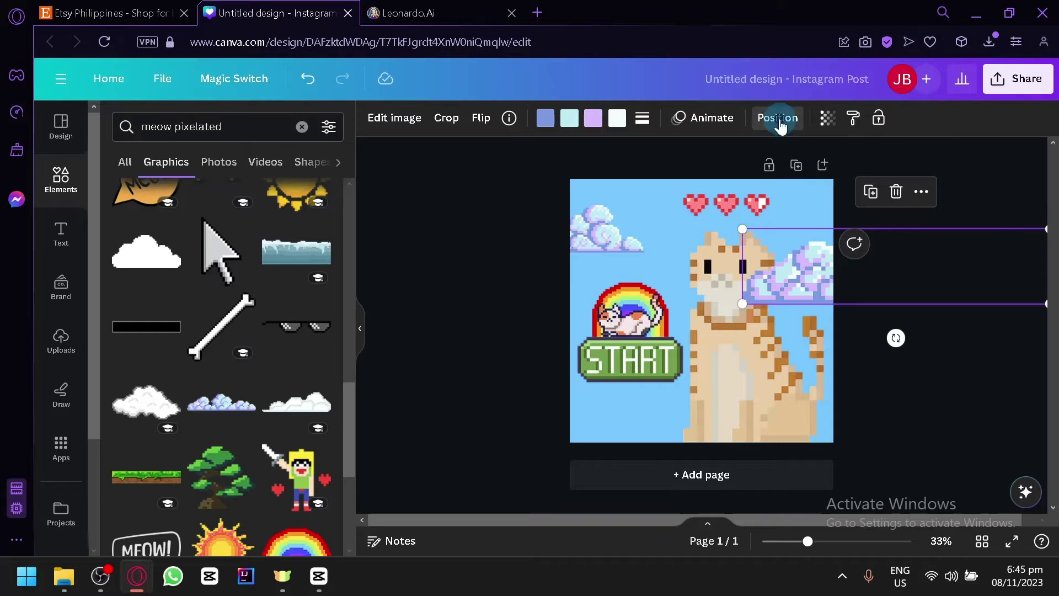
{"action": "left_click", "coordinate": [310, 174]}
{"action": "left_click", "coordinate": [747, 353]}
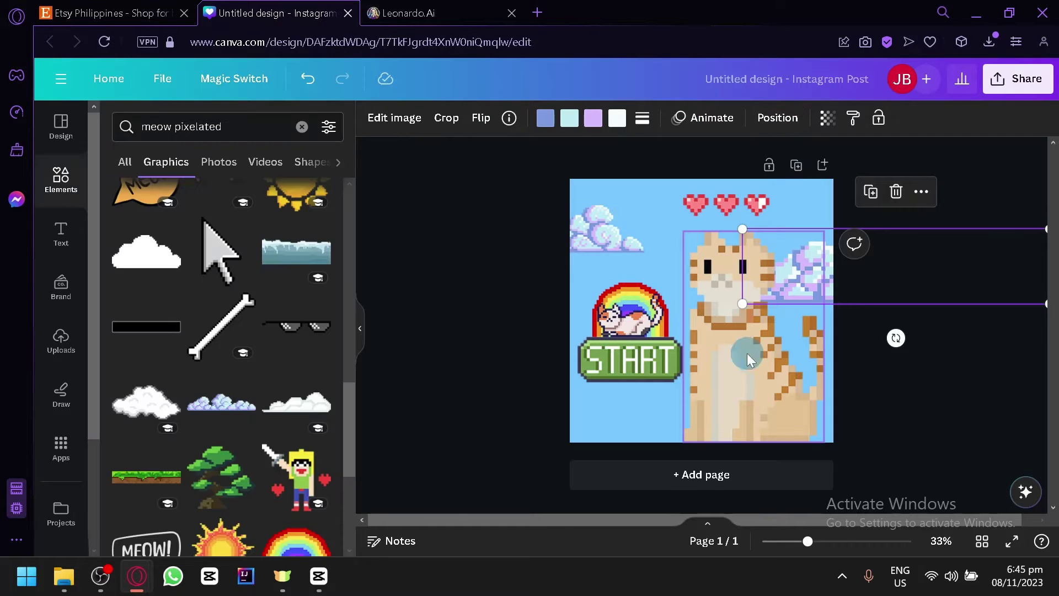
{"action": "left_click", "coordinate": [485, 399]}
{"action": "left_click", "coordinate": [845, 406]}
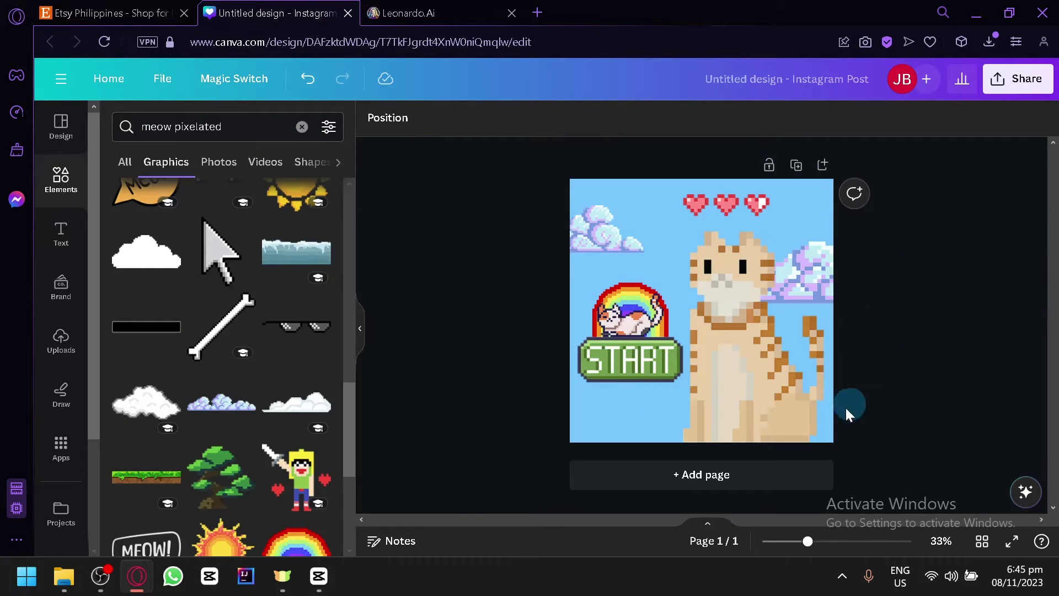
Step: Examine the download settings for exporting the design as a PNG, and close them without downloading
{"action": "left_click", "coordinate": [1014, 91]}
{"action": "left_click", "coordinate": [881, 459]}
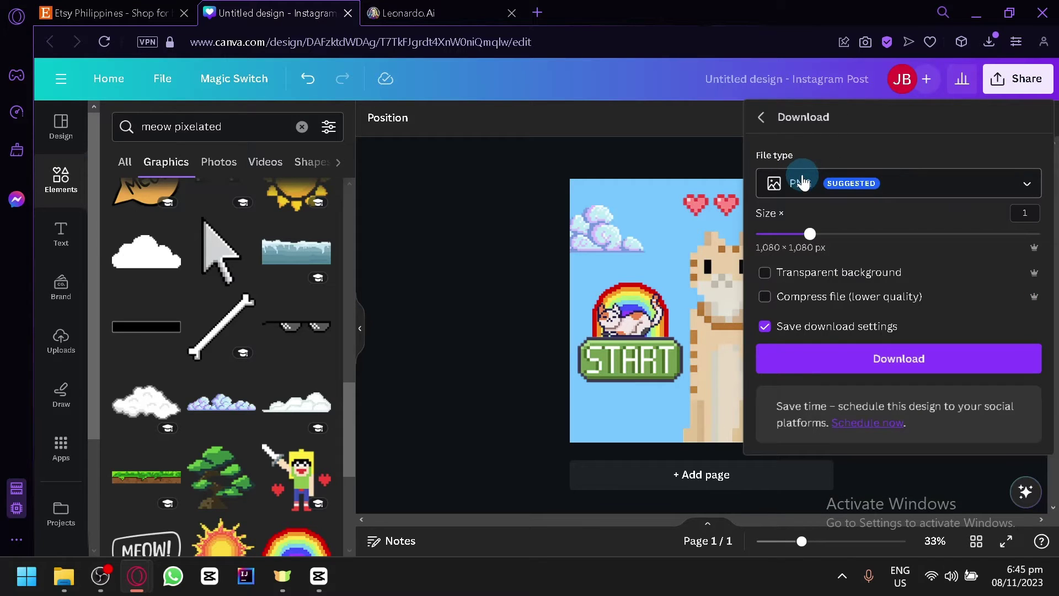
{"action": "left_click", "coordinate": [463, 314]}
{"action": "left_click", "coordinate": [724, 292]}
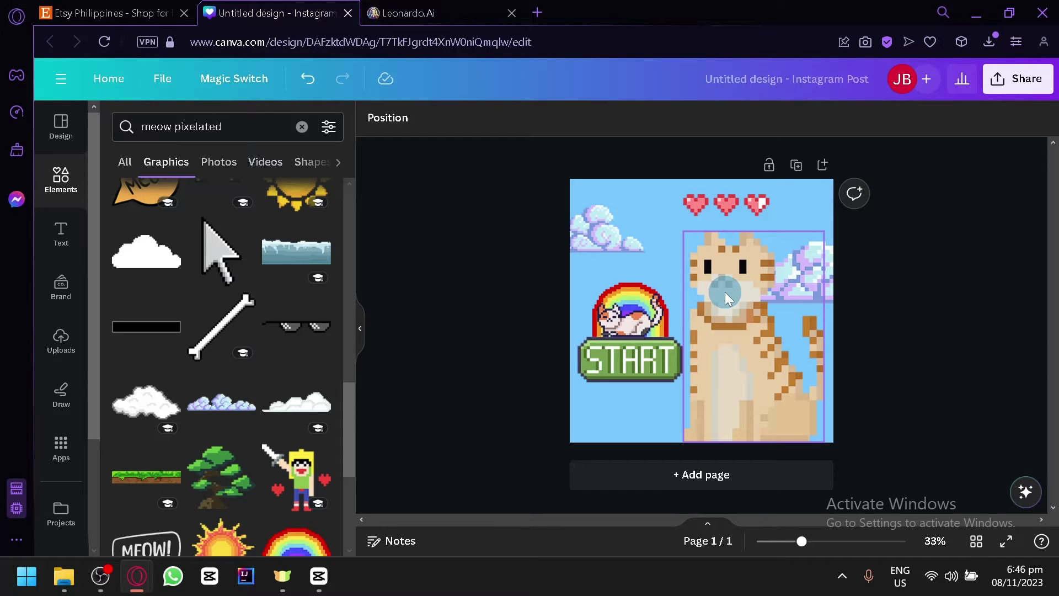
{"action": "left_click", "coordinate": [539, 265]}
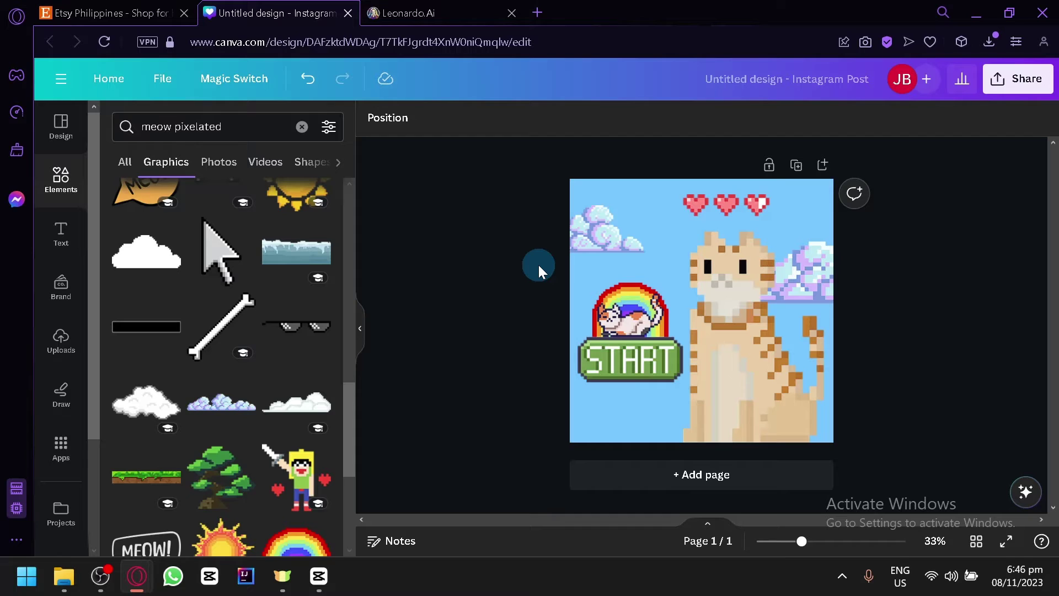
Step: Add a second page to the design and place the purple pixel flower in its center
{"action": "left_click", "coordinate": [690, 487]}
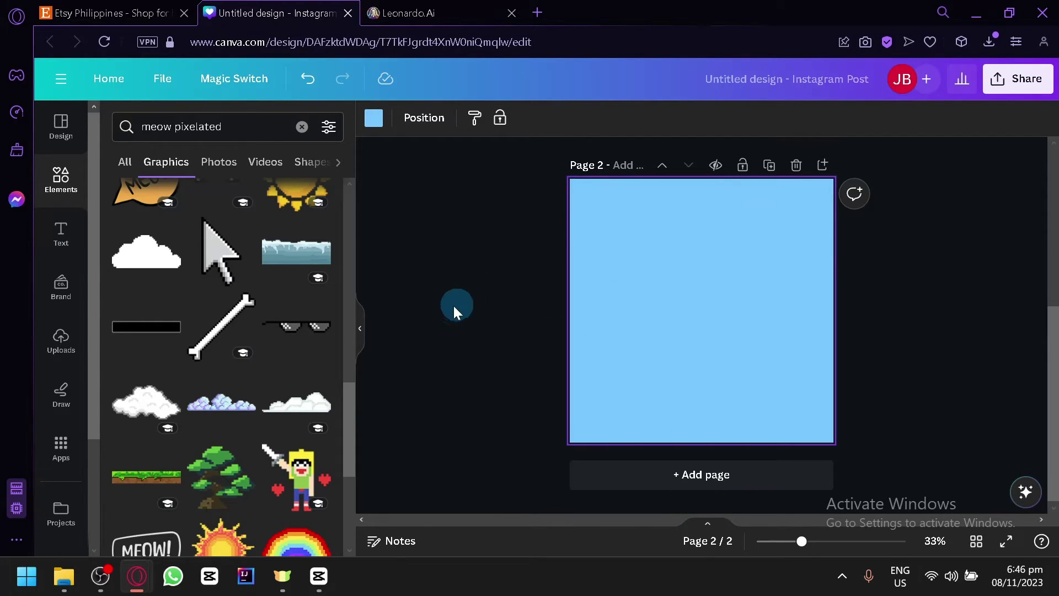
{"action": "scroll", "coordinate": [479, 313], "scroll_direction": "up", "scroll_amount": 5}
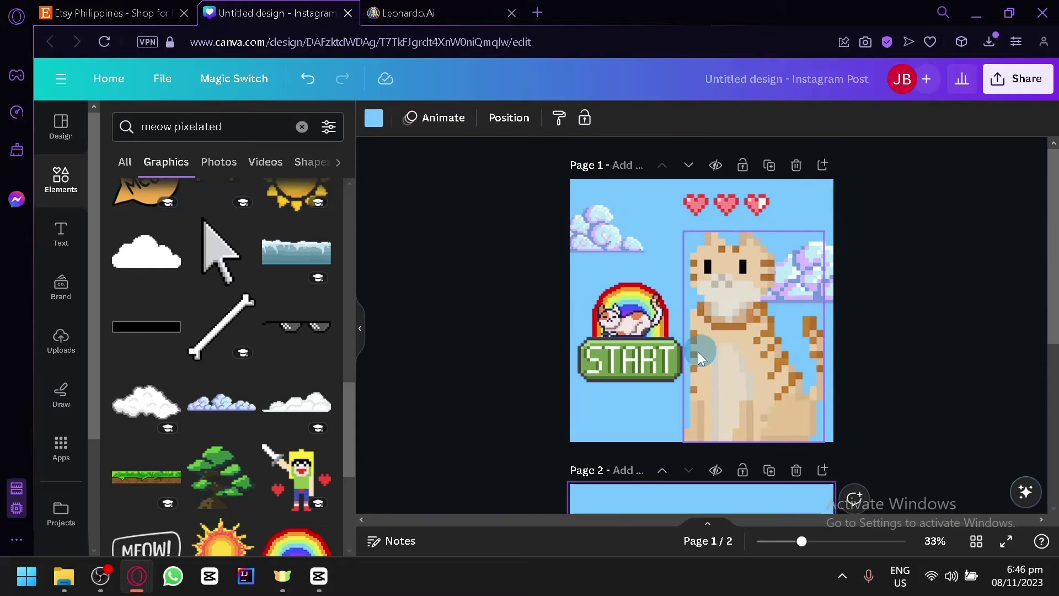
{"action": "scroll", "coordinate": [683, 348], "scroll_direction": "down", "scroll_amount": 5}
{"action": "scroll", "coordinate": [193, 372], "scroll_direction": "down", "scroll_amount": 4}
{"action": "scroll", "coordinate": [193, 372], "scroll_direction": "down", "scroll_amount": 4}
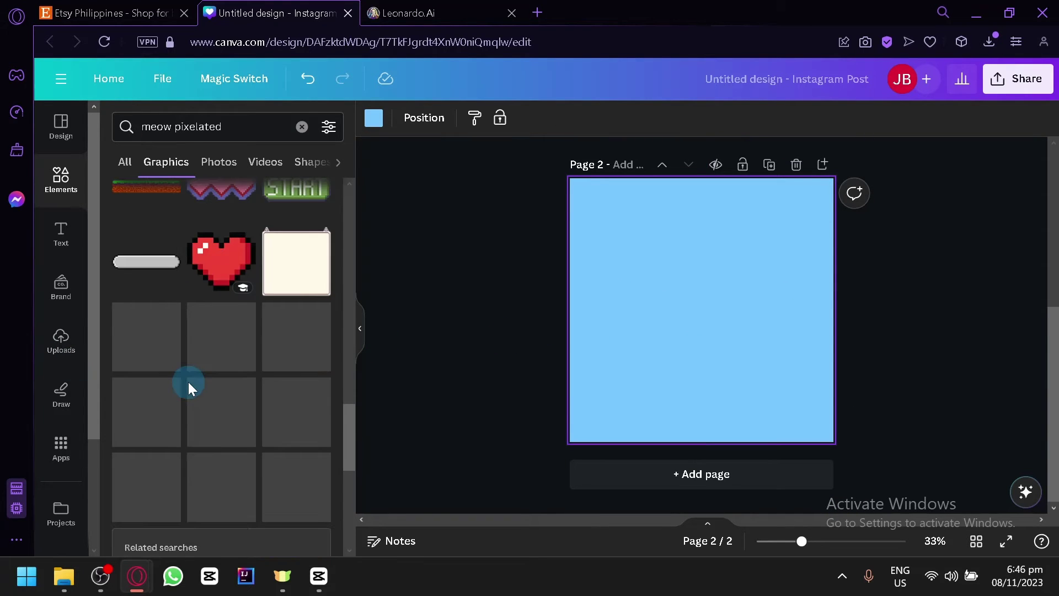
{"action": "left_click_drag", "start_coordinate": [225, 411], "coordinate": [702, 307]}
Step: Add the pixel crystals graphic to page 2 as a free element, shrink it and place it above the flower
{"action": "left_click_drag", "start_coordinate": [200, 320], "coordinate": [627, 227]}
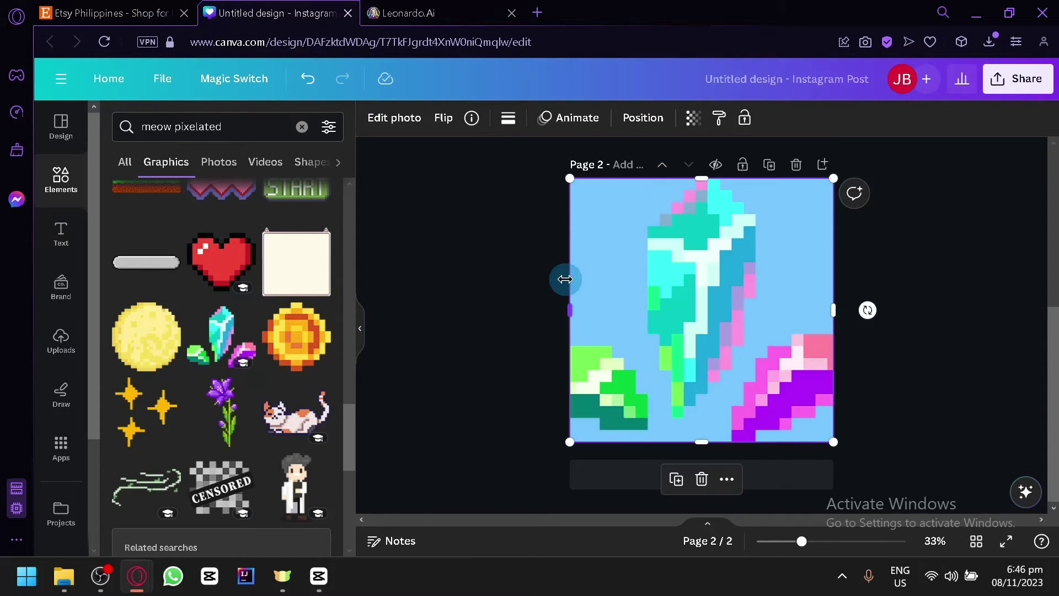
{"action": "key", "text": "ctrl+z"}
{"action": "left_click_drag", "start_coordinate": [220, 414], "coordinate": [229, 375]}
{"action": "left_click", "coordinate": [235, 313]}
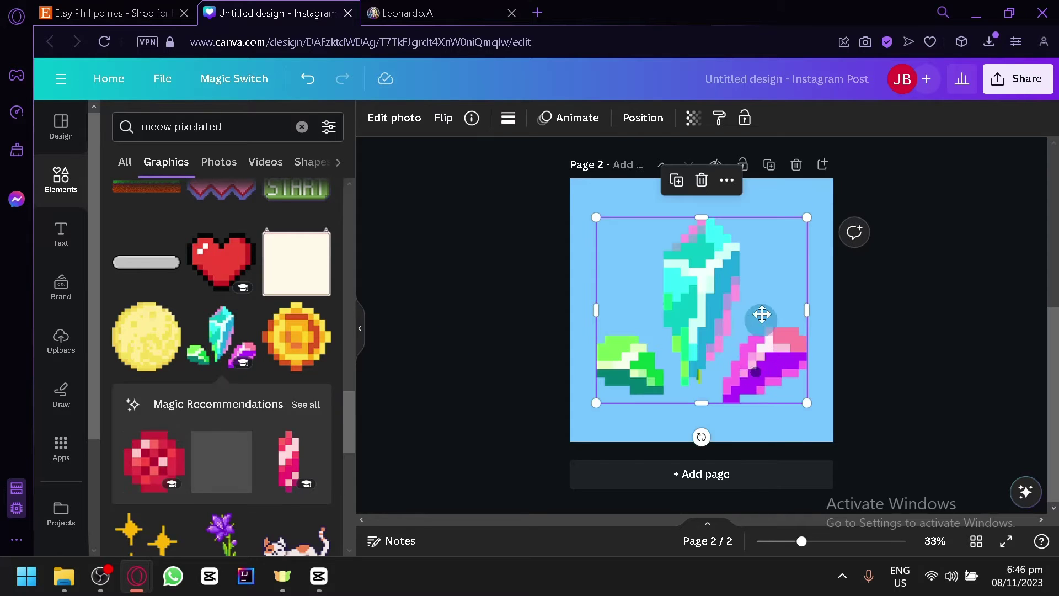
{"action": "left_click_drag", "start_coordinate": [761, 315], "coordinate": [775, 260]}
{"action": "left_click_drag", "start_coordinate": [816, 355], "coordinate": [689, 233]}
Step: Add the gold sparkles graphic to page 2 and place it, much smaller, to the right of the flower
{"action": "scroll", "coordinate": [257, 386], "scroll_direction": "down", "scroll_amount": 2}
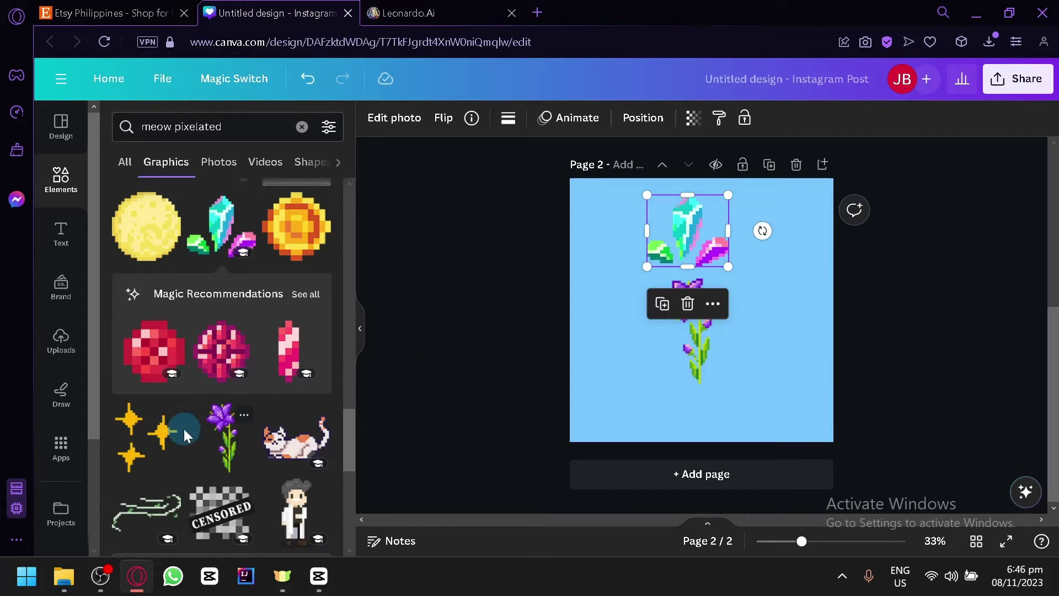
{"action": "left_click_drag", "start_coordinate": [184, 428], "coordinate": [626, 317]}
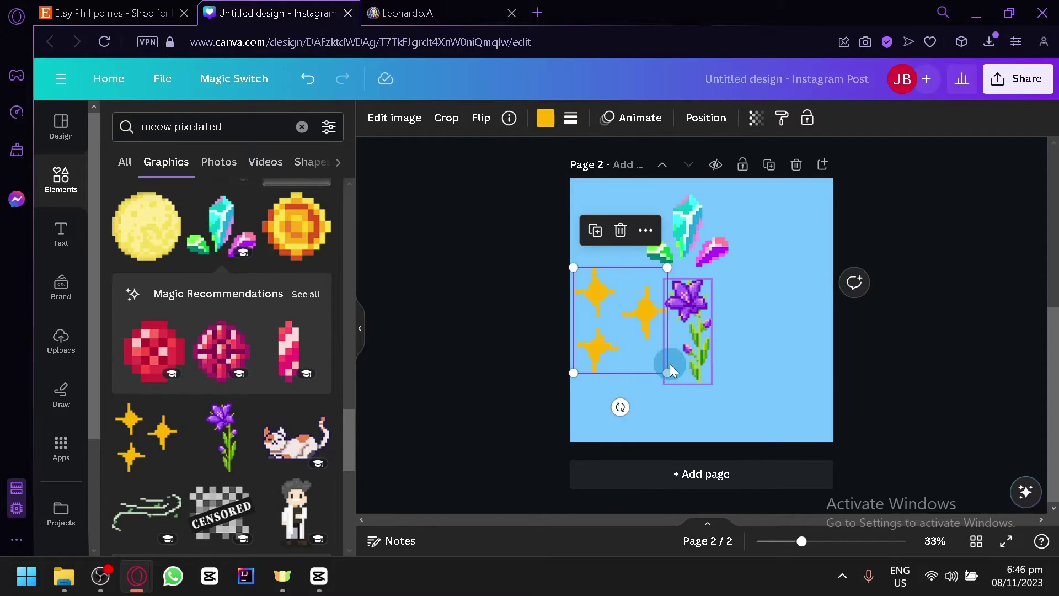
{"action": "left_click_drag", "start_coordinate": [666, 369], "coordinate": [748, 280]}
Step: Place a second, larger set of gold sparkles to the left of the flower and send it to the back
{"action": "left_click", "coordinate": [647, 319]}
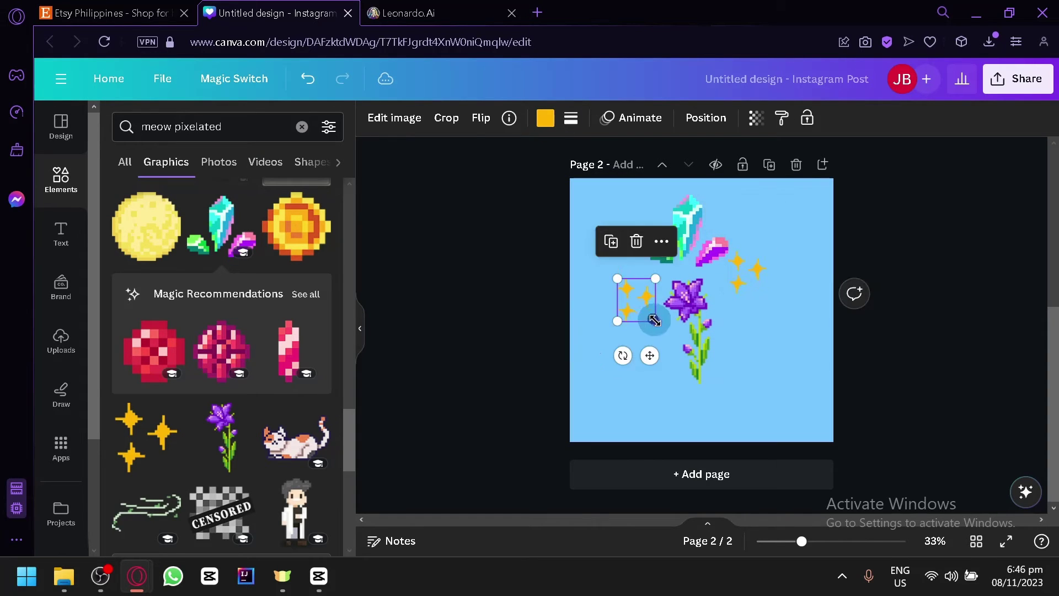
{"action": "left_click_drag", "start_coordinate": [654, 320], "coordinate": [682, 326]}
{"action": "left_click", "coordinate": [705, 118]}
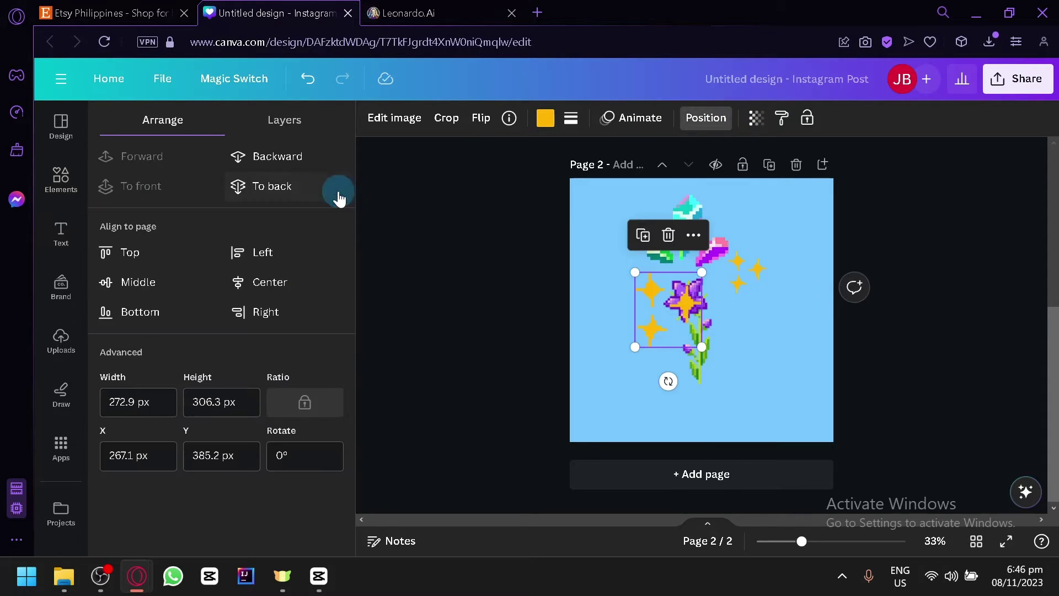
{"action": "left_click", "coordinate": [338, 197]}
{"action": "left_click", "coordinate": [354, 301]}
Step: Add the grassy pixel ground block, resize it and set it at the bottom of page 2 under the flower's stem
{"action": "scroll", "coordinate": [177, 420], "scroll_direction": "down", "scroll_amount": 2}
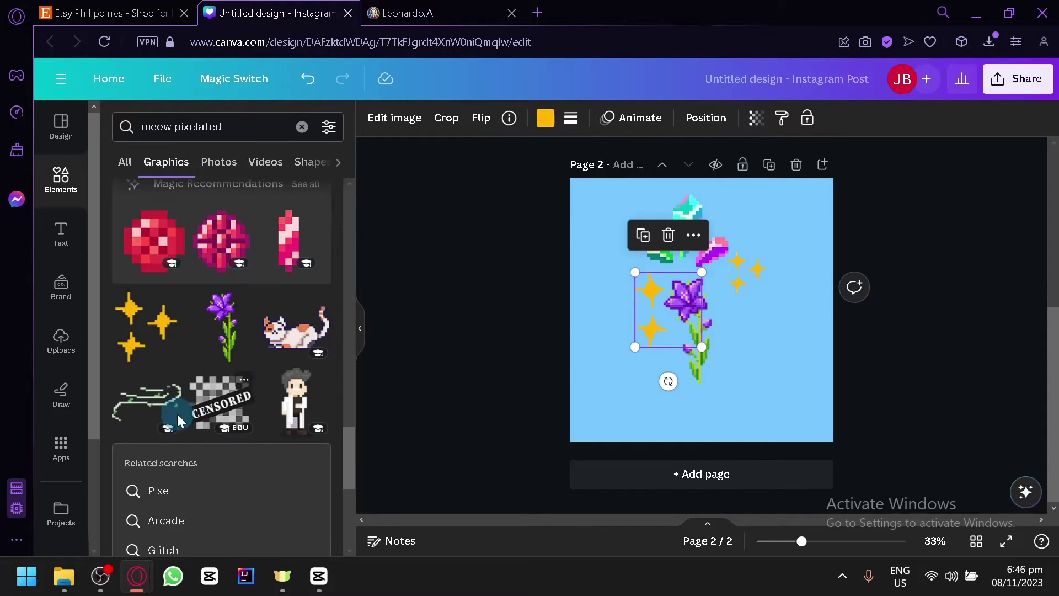
{"action": "scroll", "coordinate": [157, 400], "scroll_direction": "up", "scroll_amount": 5}
{"action": "scroll", "coordinate": [177, 379], "scroll_direction": "up", "scroll_amount": 5}
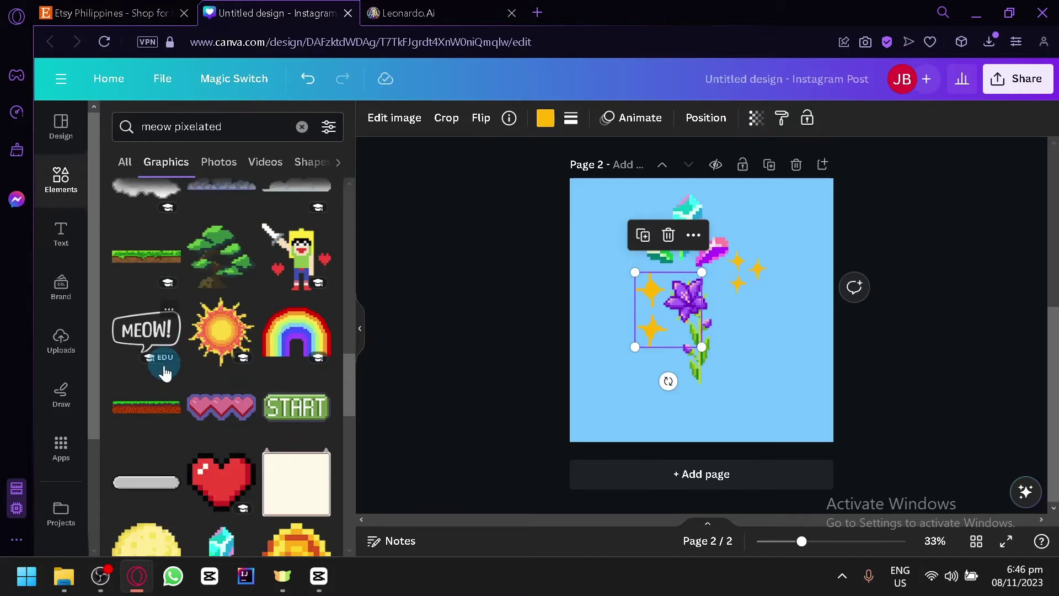
{"action": "left_click_drag", "start_coordinate": [147, 258], "coordinate": [714, 439]}
{"action": "left_click_drag", "start_coordinate": [593, 425], "coordinate": [607, 355]}
{"action": "left_click_drag", "start_coordinate": [573, 319], "coordinate": [735, 371]}
{"action": "left_click_drag", "start_coordinate": [662, 428], "coordinate": [463, 409]}
{"action": "left_click_drag", "start_coordinate": [761, 361], "coordinate": [661, 352]}
{"action": "left_click_drag", "start_coordinate": [669, 395], "coordinate": [739, 401]}
{"action": "left_click", "coordinate": [434, 389]}
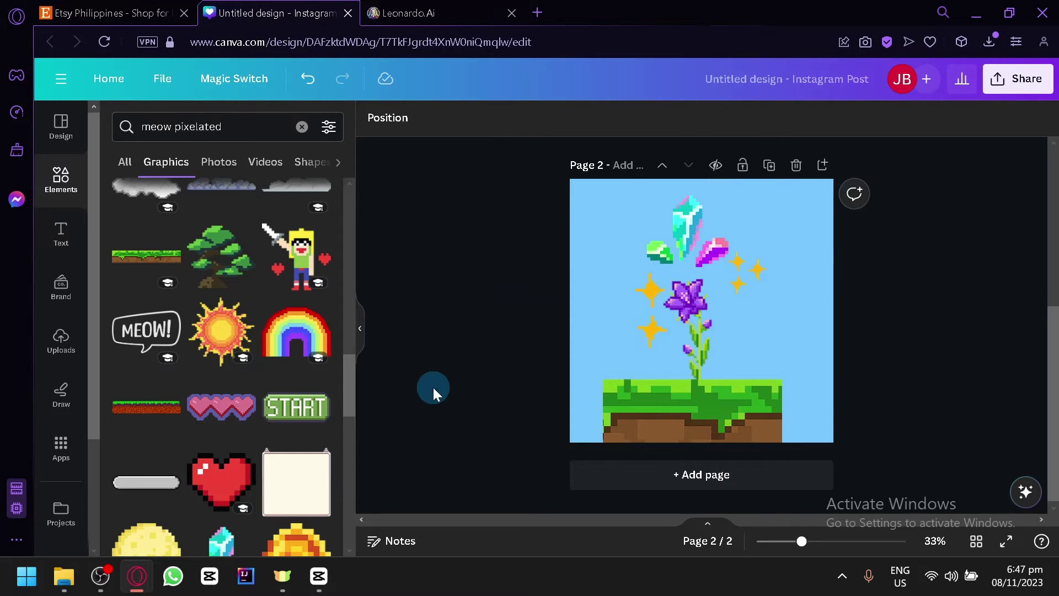
{"action": "left_click", "coordinate": [635, 415]}
{"action": "left_click", "coordinate": [452, 349]}
Step: Browse further down the "meow pixelated" graphics and add a third blank page to the design
{"action": "scroll", "coordinate": [194, 386], "scroll_direction": "down", "scroll_amount": 4}
{"action": "scroll", "coordinate": [187, 388], "scroll_direction": "down", "scroll_amount": 2}
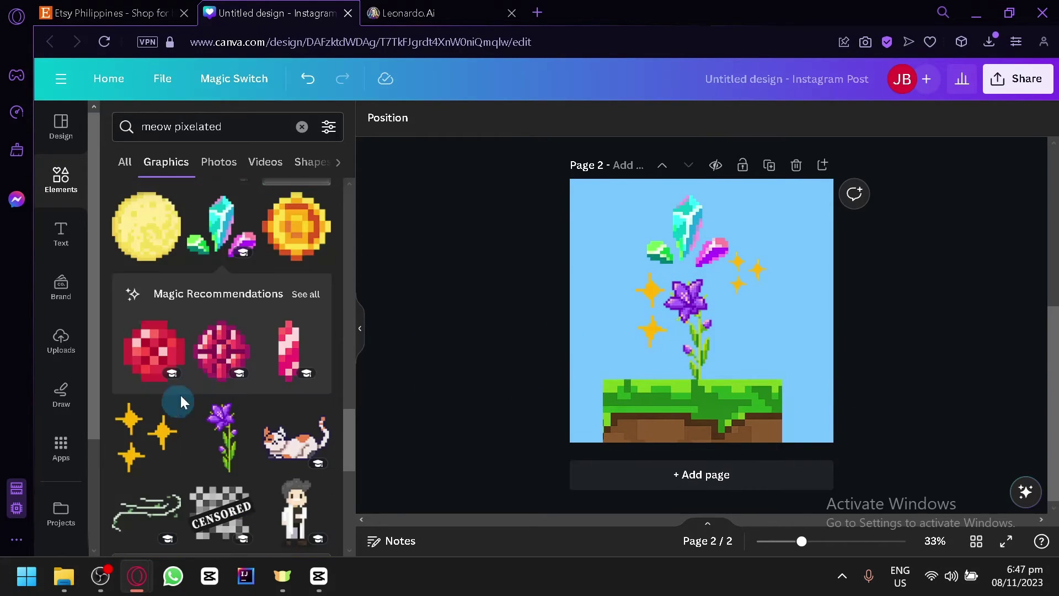
{"action": "scroll", "coordinate": [179, 393], "scroll_direction": "down", "scroll_amount": 5}
{"action": "left_click", "coordinate": [618, 471]}
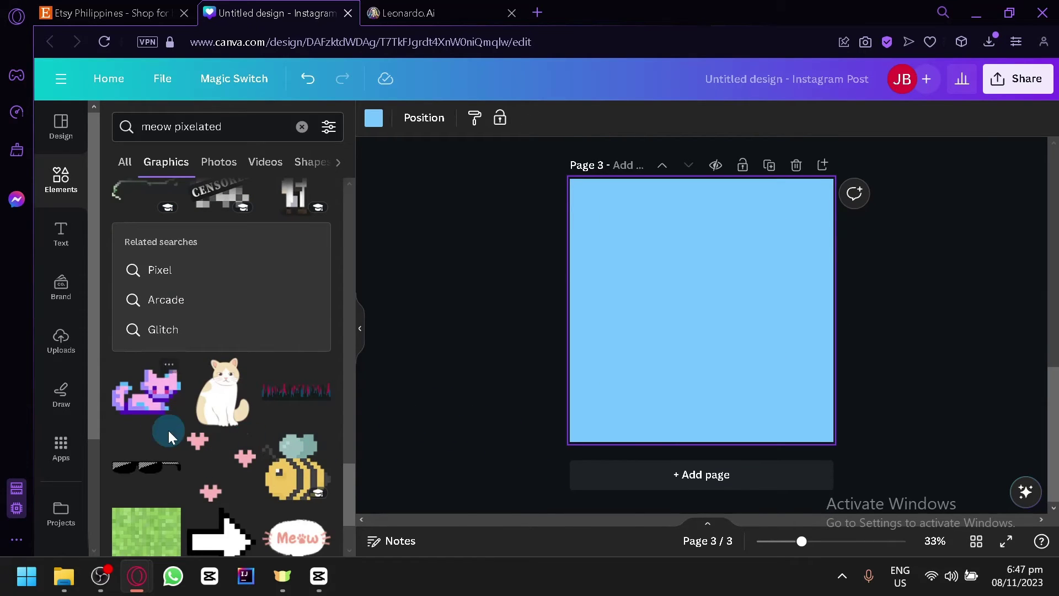
Step: Select all the graphics on page 2 together and delete them, leaving only the blue background
{"action": "scroll", "coordinate": [194, 457], "scroll_direction": "down", "scroll_amount": 5}
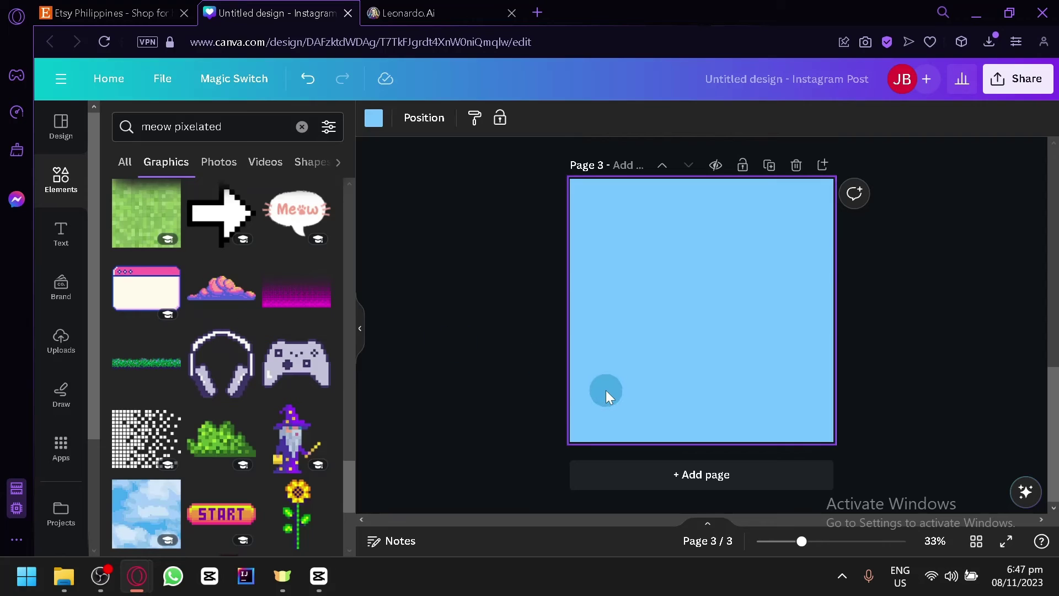
{"action": "scroll", "coordinate": [573, 334], "scroll_direction": "up", "scroll_amount": 8}
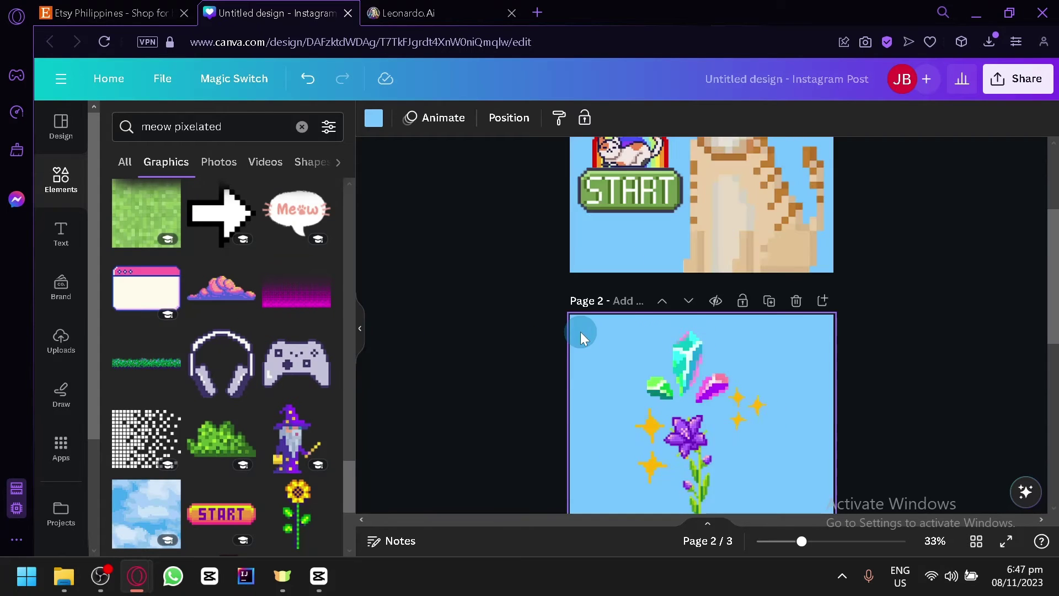
{"action": "scroll", "coordinate": [582, 322], "scroll_direction": "down", "scroll_amount": 4}
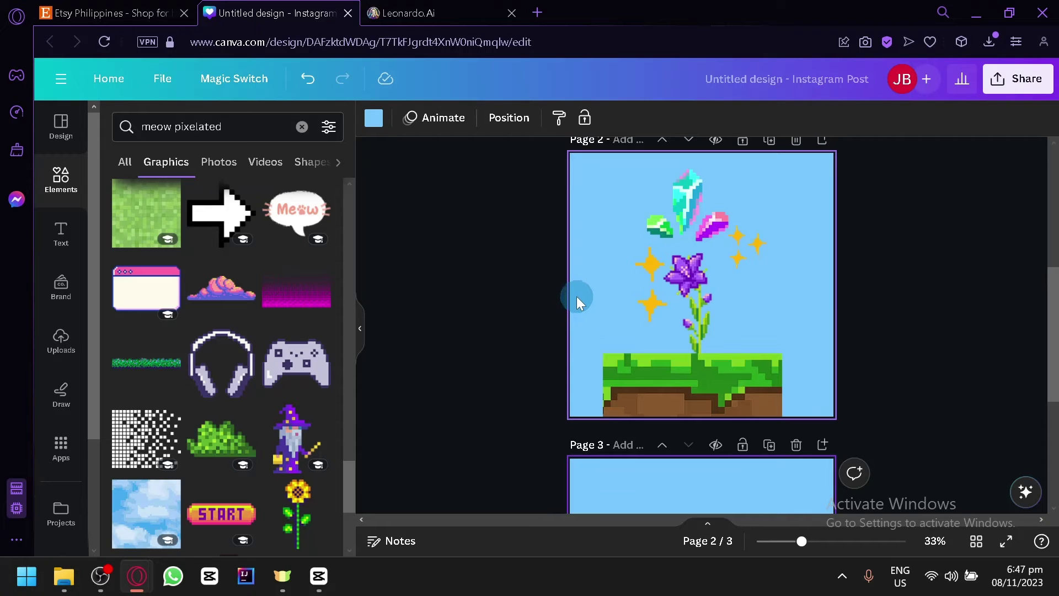
{"action": "scroll", "coordinate": [567, 259], "scroll_direction": "up", "scroll_amount": 4}
{"action": "scroll", "coordinate": [567, 259], "scroll_direction": "down", "scroll_amount": 6}
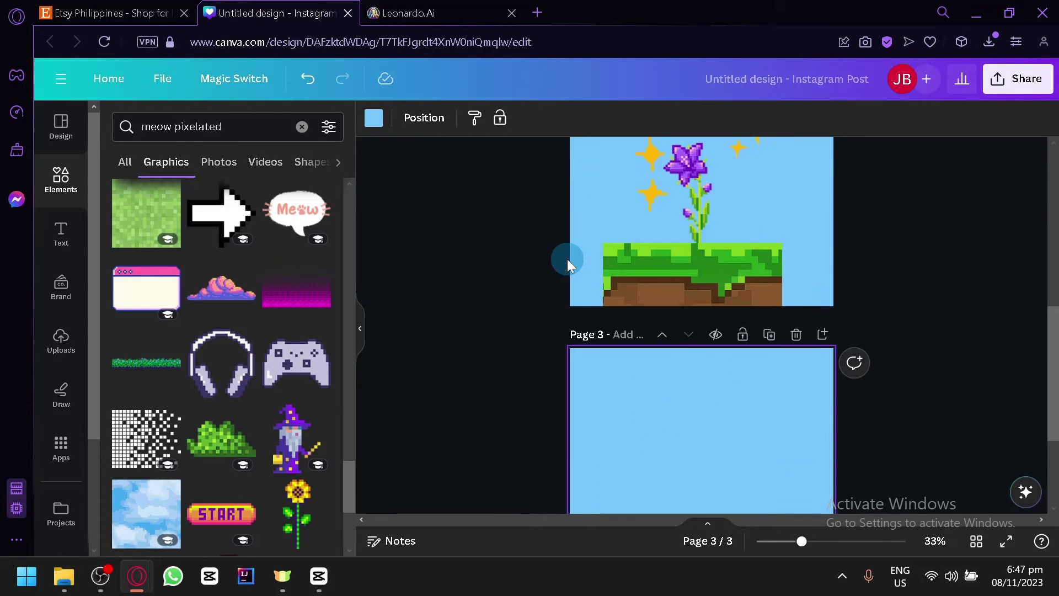
{"action": "scroll", "coordinate": [567, 259], "scroll_direction": "up", "scroll_amount": 2}
{"action": "left_click_drag", "start_coordinate": [524, 212], "coordinate": [900, 476]}
{"action": "key", "text": "Delete"}
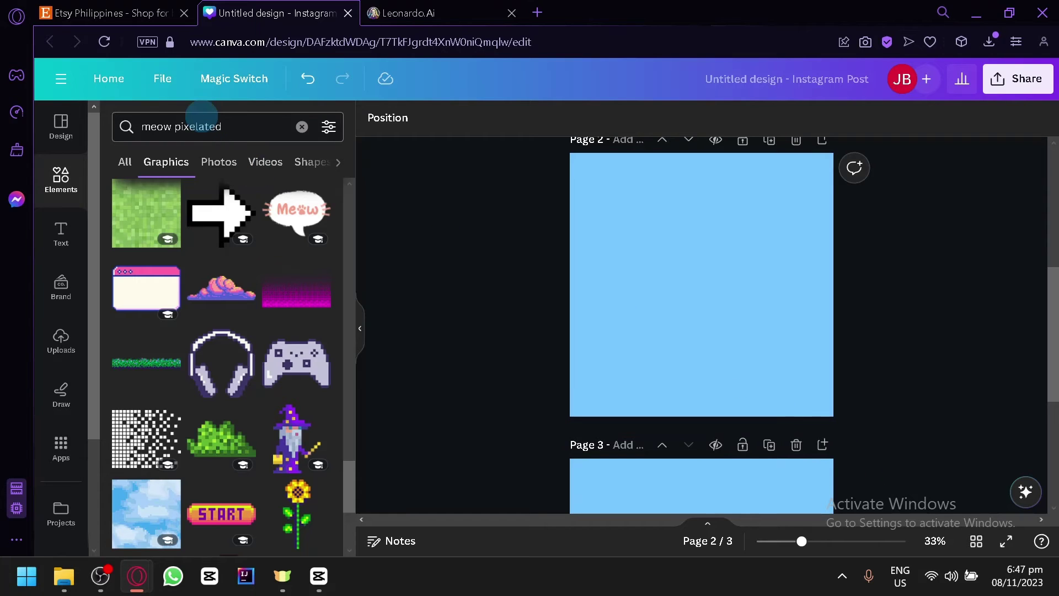
Step: Place the Meow speech bubble at the upper left of page 2 and the large sitting cream-and-white cat to its right
{"action": "left_click_drag", "start_coordinate": [300, 217], "coordinate": [659, 242]}
{"action": "scroll", "coordinate": [214, 323], "scroll_direction": "down", "scroll_amount": 8}
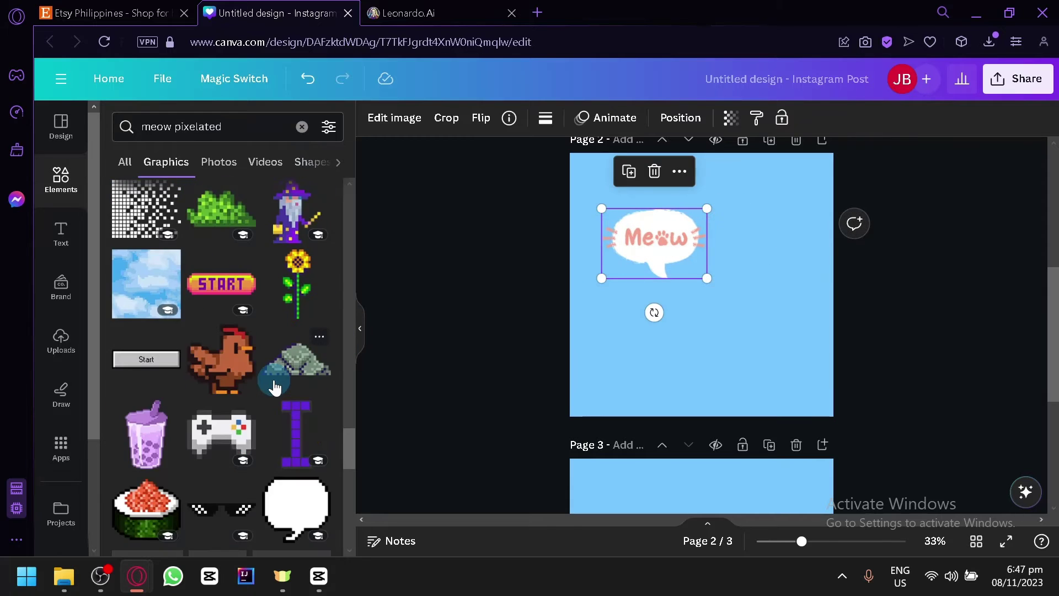
{"action": "scroll", "coordinate": [214, 322], "scroll_direction": "down", "scroll_amount": 10}
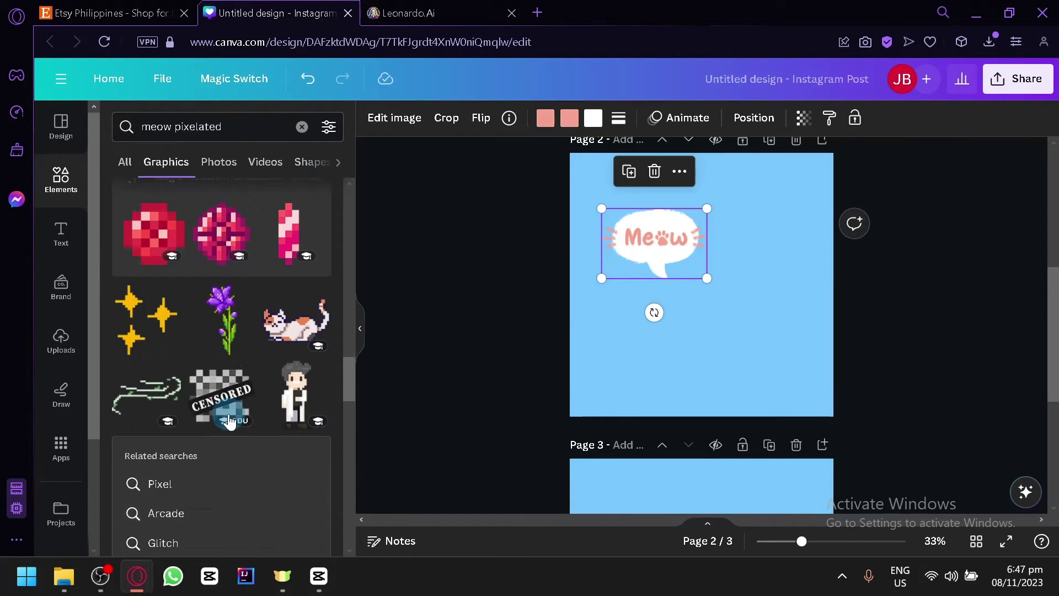
{"action": "left_click_drag", "start_coordinate": [224, 489], "coordinate": [696, 338]}
{"action": "left_click_drag", "start_coordinate": [741, 306], "coordinate": [754, 327]}
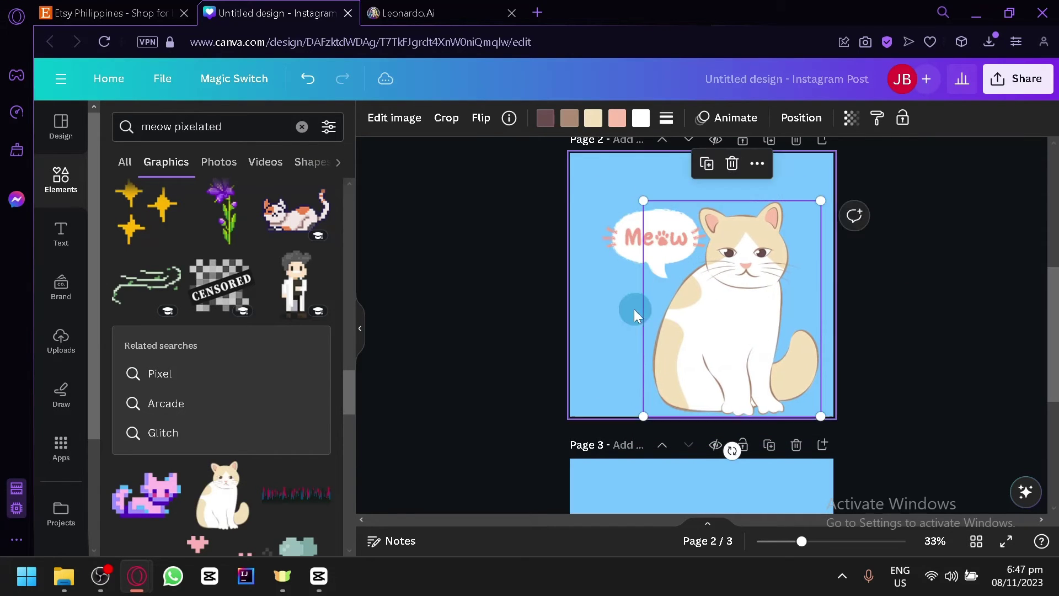
Step: Shift the Meow speech bubble and the sitting cat slightly up and to the left on page 2
{"action": "left_click", "coordinate": [640, 252]}
{"action": "left_click_drag", "start_coordinate": [651, 254], "coordinate": [640, 247]}
{"action": "left_click_drag", "start_coordinate": [761, 316], "coordinate": [735, 307]}
Step: Launch the Leonardo.Ai app from its website, close the landing page and return to the Canva design
{"action": "left_click", "coordinate": [415, 12]}
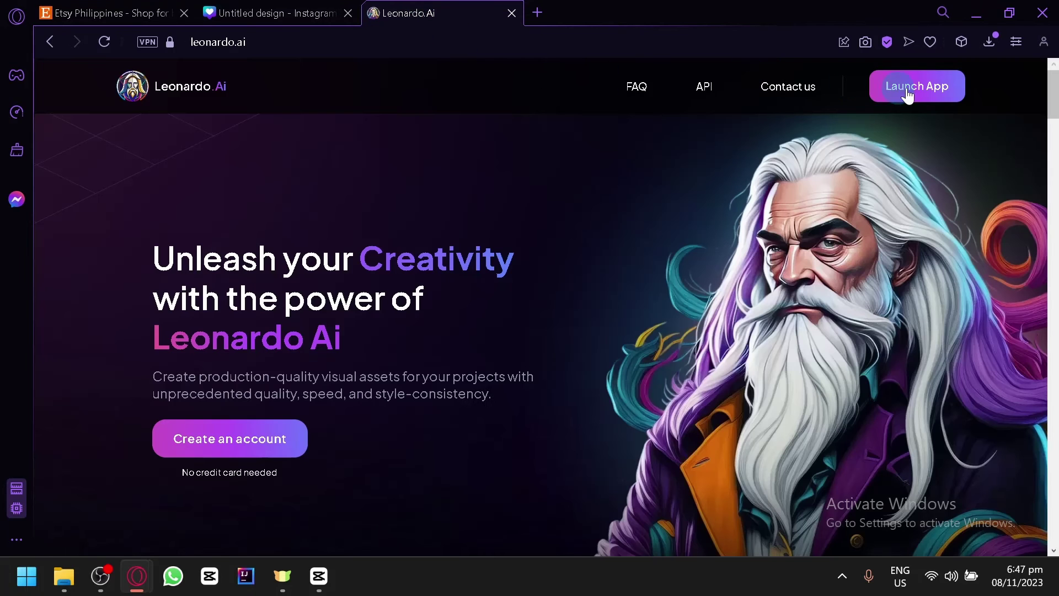
{"action": "left_click", "coordinate": [951, 78]}
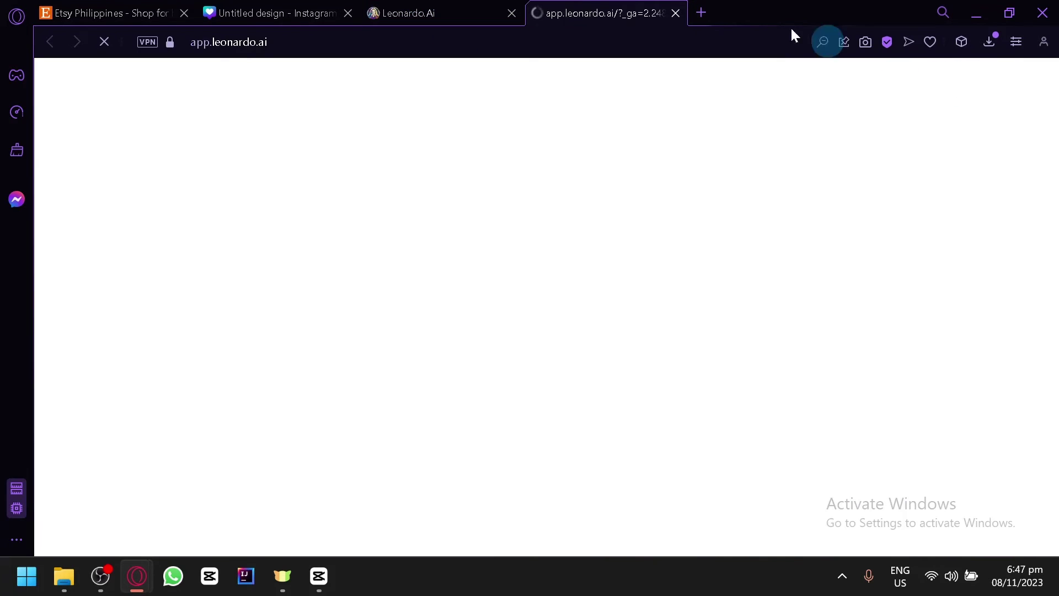
{"action": "left_click", "coordinate": [511, 13]}
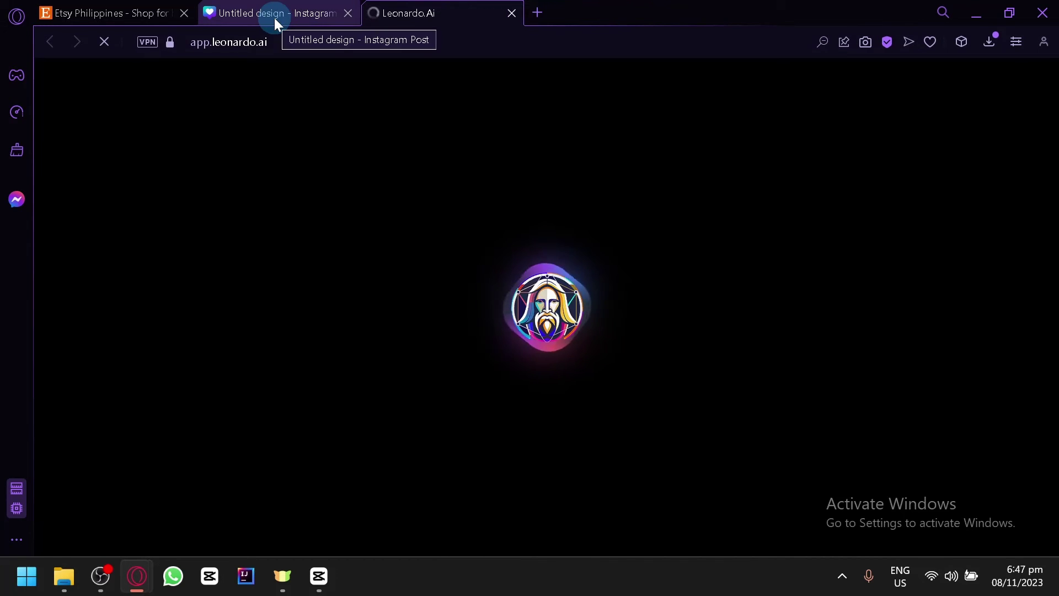
{"action": "left_click", "coordinate": [273, 18]}
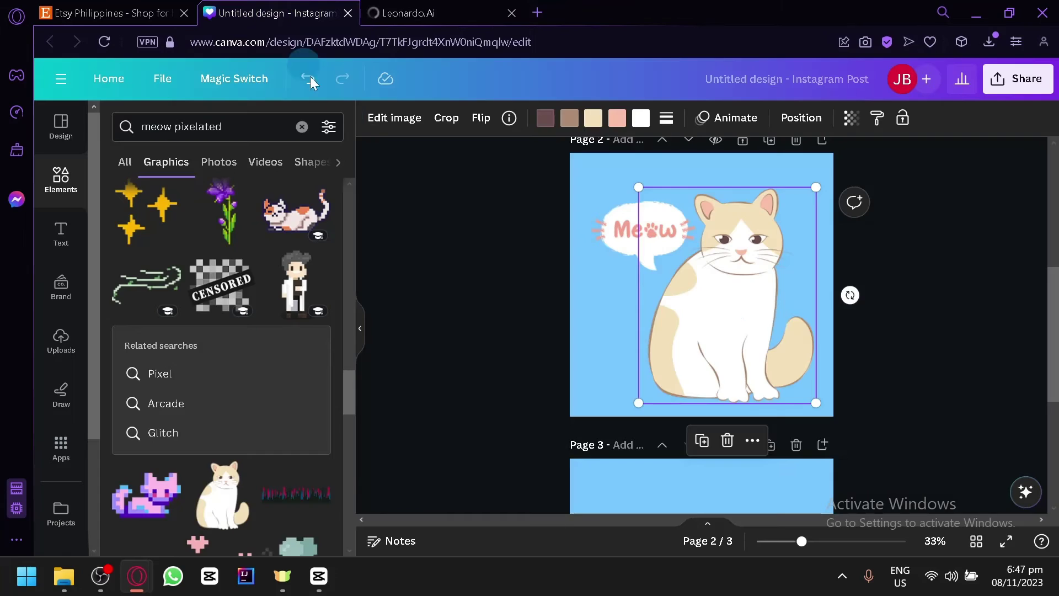
Step: Add the square uploaded image of glowing cubes on dark waves to page 3 and enlarge it to fill the page
{"action": "scroll", "coordinate": [730, 378], "scroll_direction": "down", "scroll_amount": 5}
{"action": "left_click", "coordinate": [732, 371]}
{"action": "left_click", "coordinate": [57, 344]}
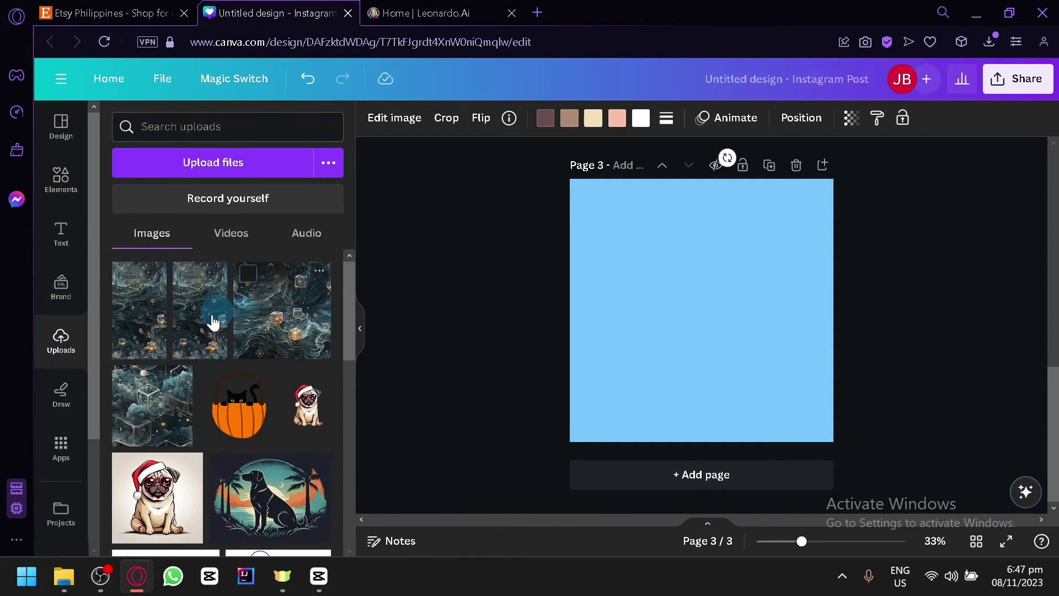
{"action": "left_click", "coordinate": [161, 318]}
{"action": "left_click", "coordinate": [305, 327]}
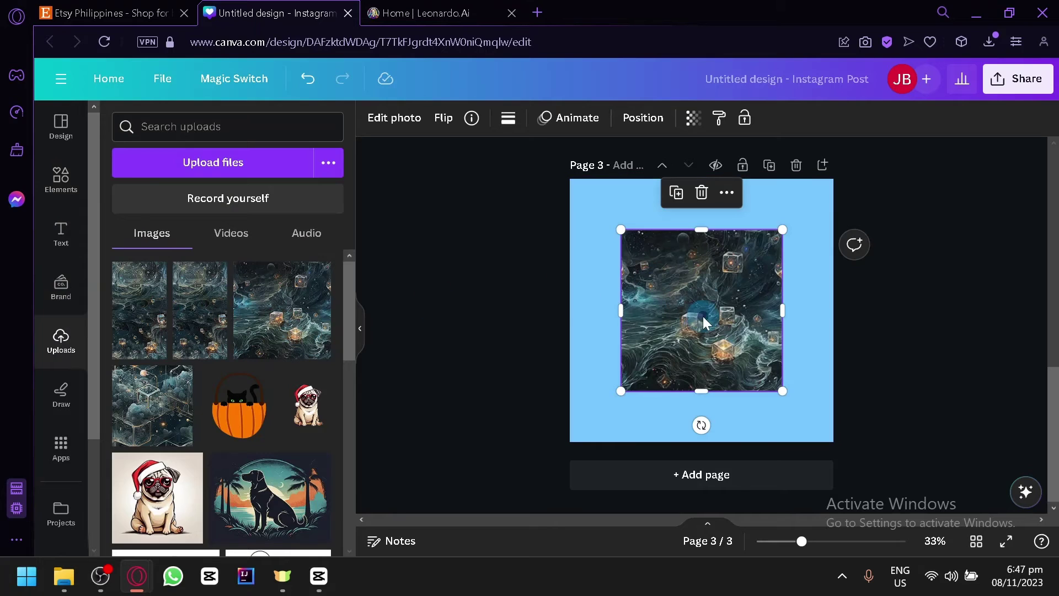
{"action": "left_click_drag", "start_coordinate": [703, 316], "coordinate": [651, 266]}
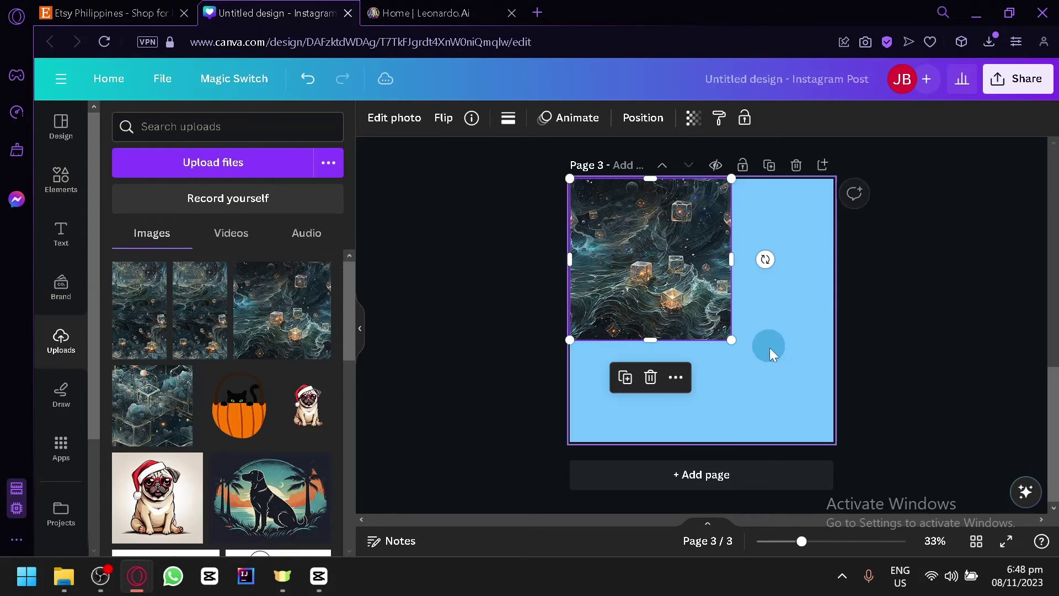
{"action": "left_click_drag", "start_coordinate": [733, 341], "coordinate": [833, 442]}
{"action": "left_click", "coordinate": [836, 320]}
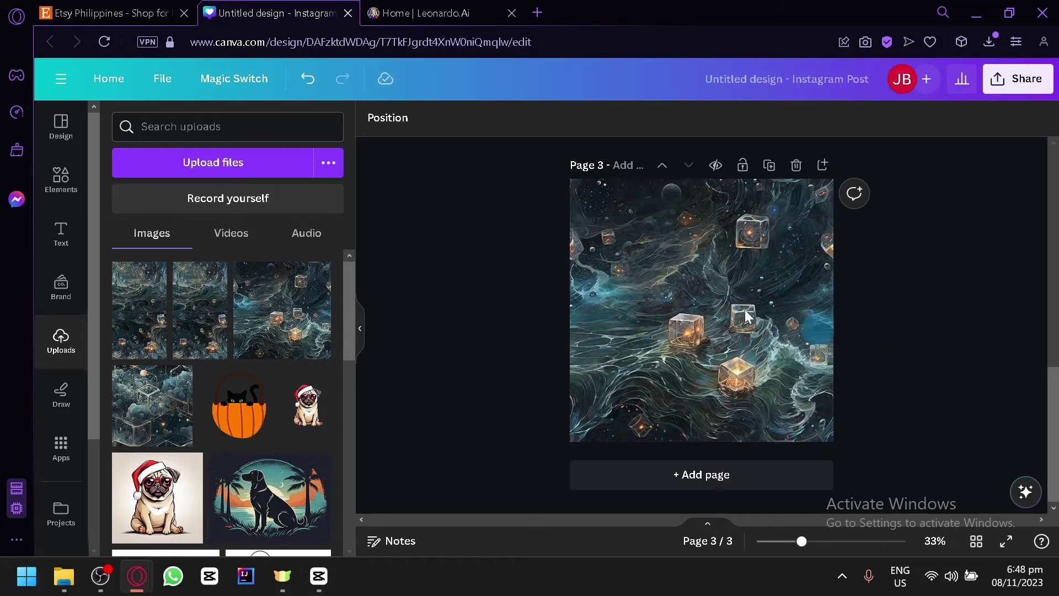
Step: Collapse the uploads sidebar, inspect the page 3 image up close and add a fourth blank page
{"action": "left_click", "coordinate": [361, 346]}
{"action": "scroll", "coordinate": [548, 309], "scroll_direction": "up", "scroll_amount": 5}
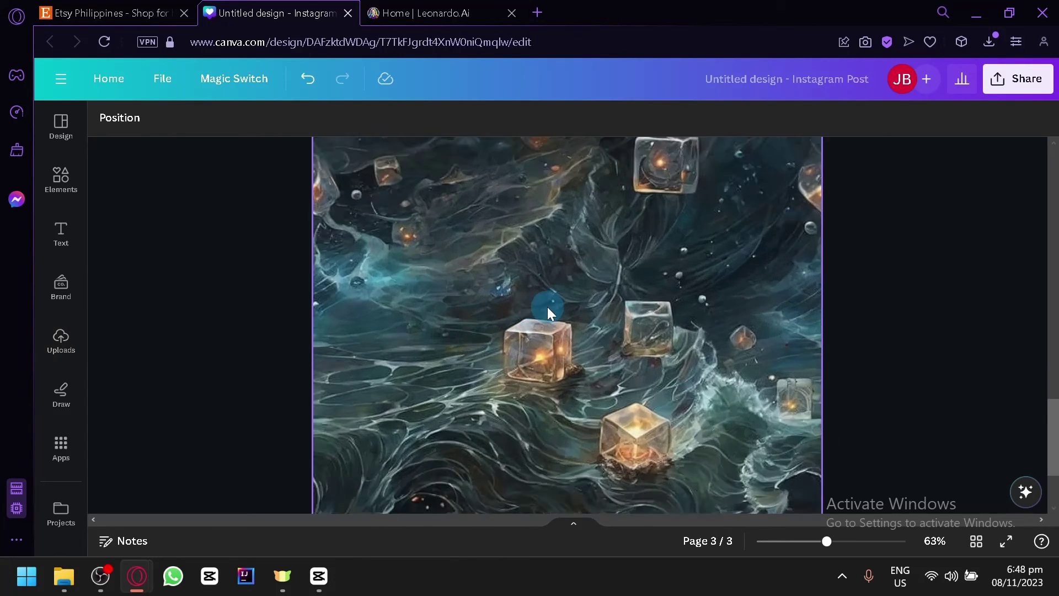
{"action": "scroll", "coordinate": [551, 306], "scroll_direction": "down", "scroll_amount": 5}
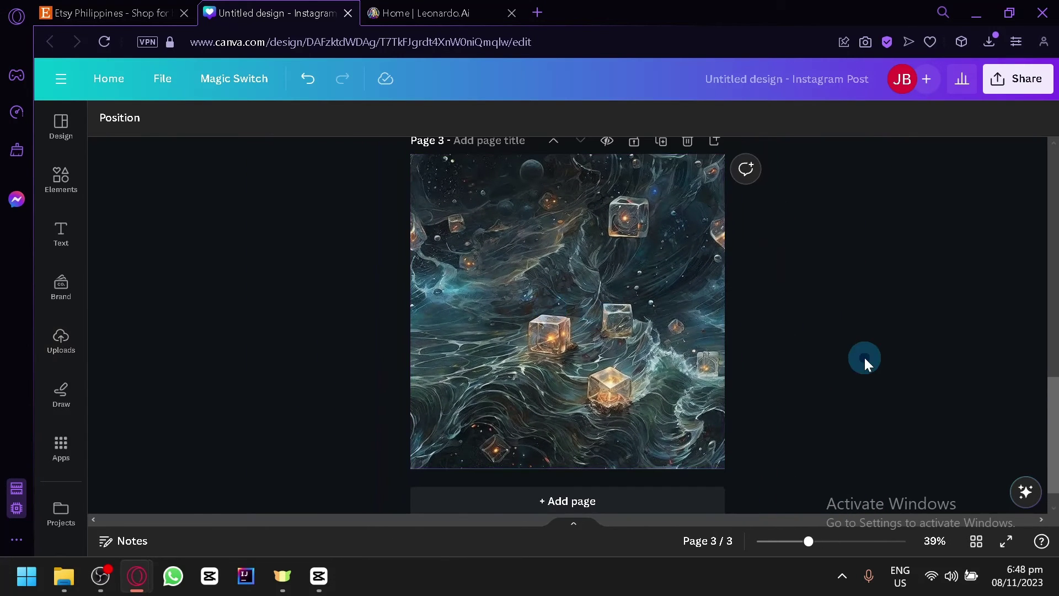
{"action": "scroll", "coordinate": [717, 401], "scroll_direction": "down", "scroll_amount": 1}
{"action": "left_click", "coordinate": [662, 478]}
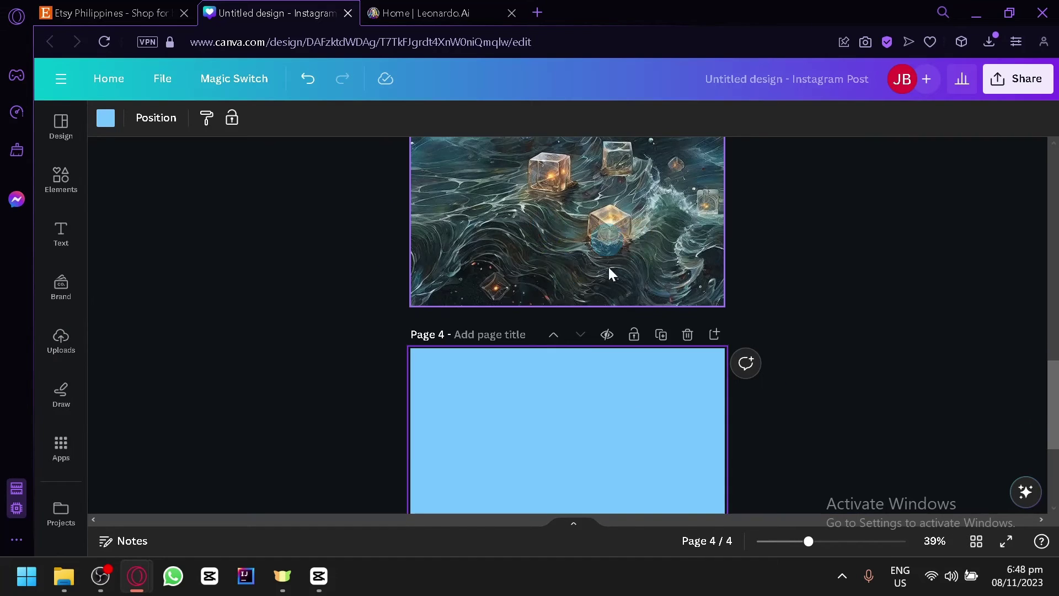
Step: Switch to Leonardo.Ai, dismiss the Alchemy upgrade offer and browse the trending recent creations
{"action": "left_click", "coordinate": [419, 13]}
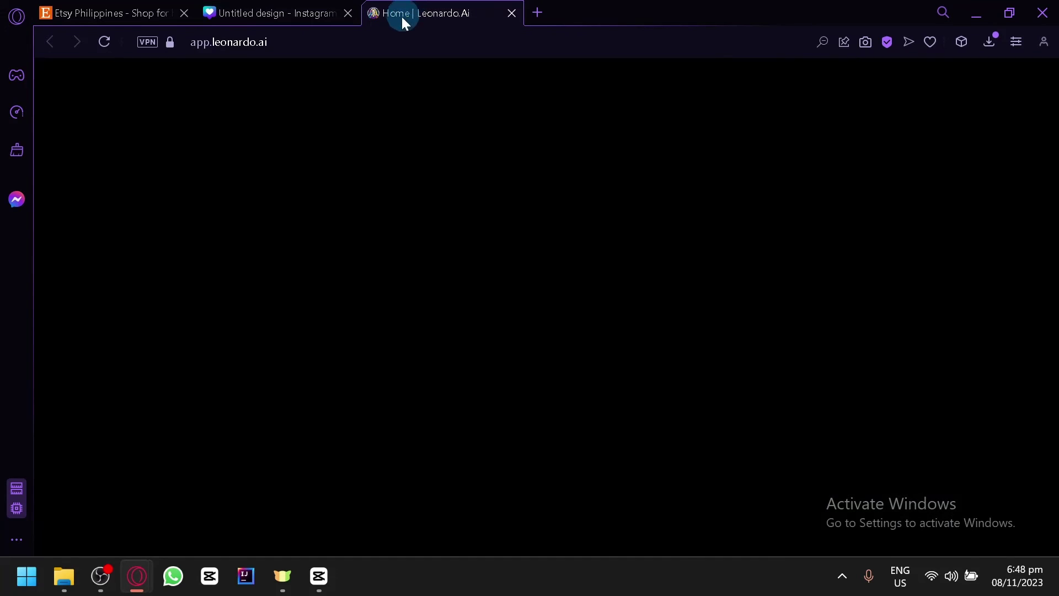
{"action": "scroll", "coordinate": [662, 149], "scroll_direction": "down", "scroll_amount": 2}
{"action": "scroll", "coordinate": [852, 110], "scroll_direction": "up", "scroll_amount": 2}
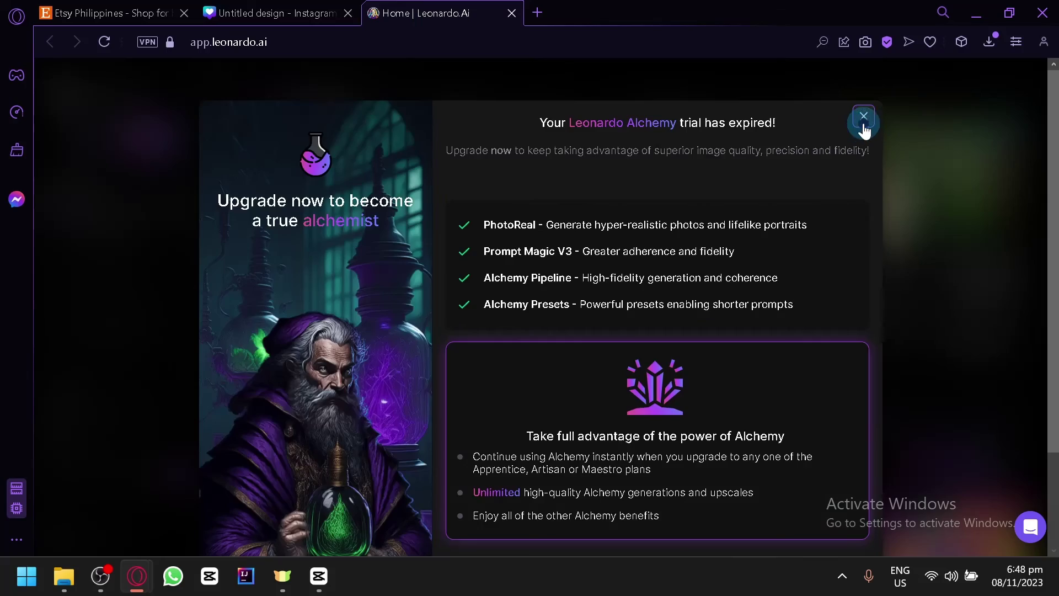
{"action": "left_click", "coordinate": [863, 116]}
{"action": "scroll", "coordinate": [783, 216], "scroll_direction": "down", "scroll_amount": 5}
{"action": "scroll", "coordinate": [783, 216], "scroll_direction": "up", "scroll_amount": 1}
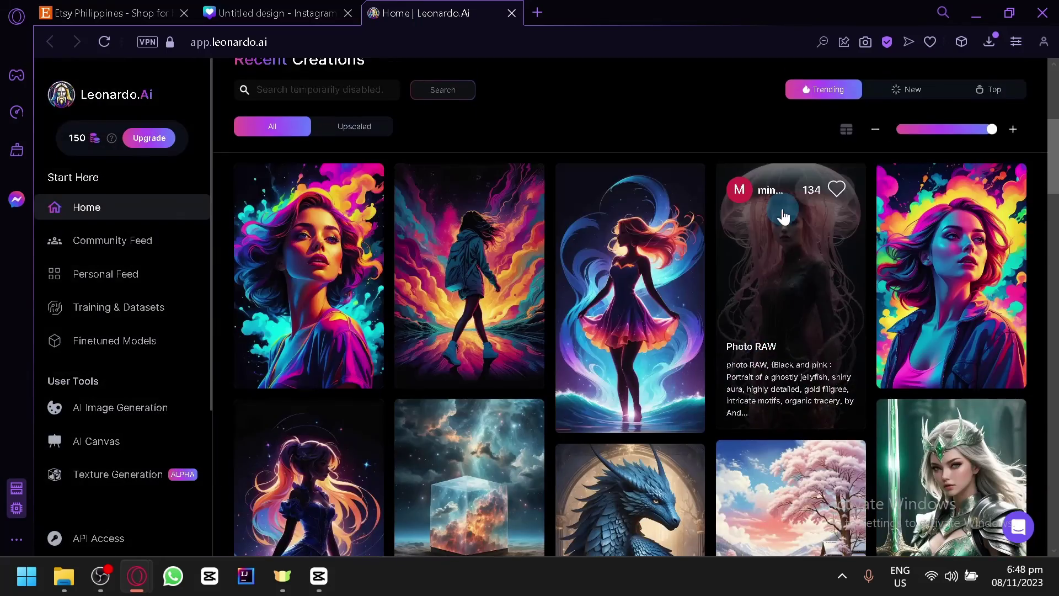
{"action": "scroll", "coordinate": [580, 236], "scroll_direction": "up", "scroll_amount": 2}
{"action": "scroll", "coordinate": [364, 296], "scroll_direction": "down", "scroll_amount": 4}
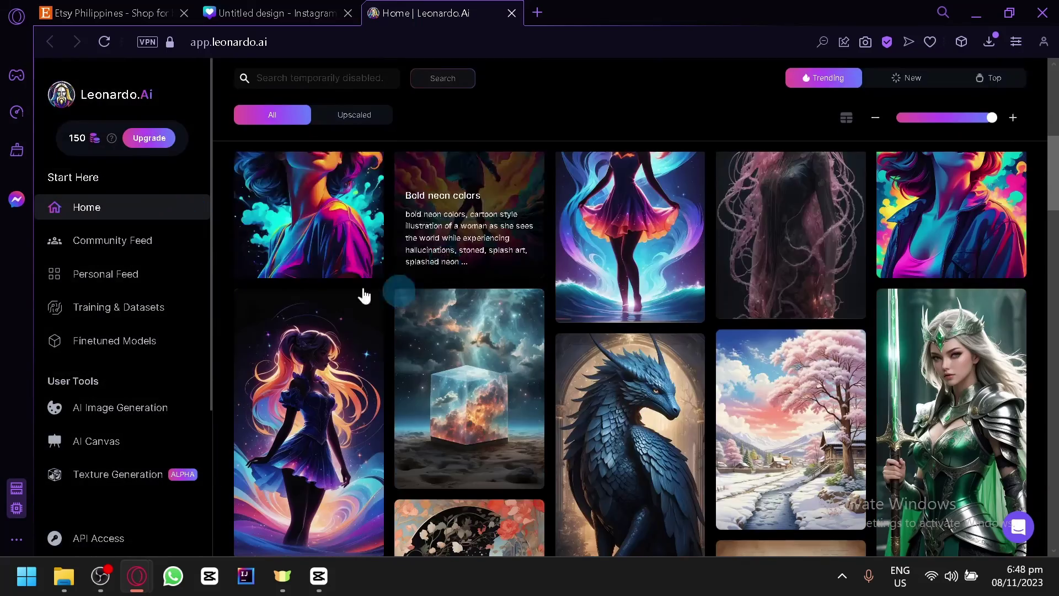
{"action": "scroll", "coordinate": [364, 297], "scroll_direction": "down", "scroll_amount": 8}
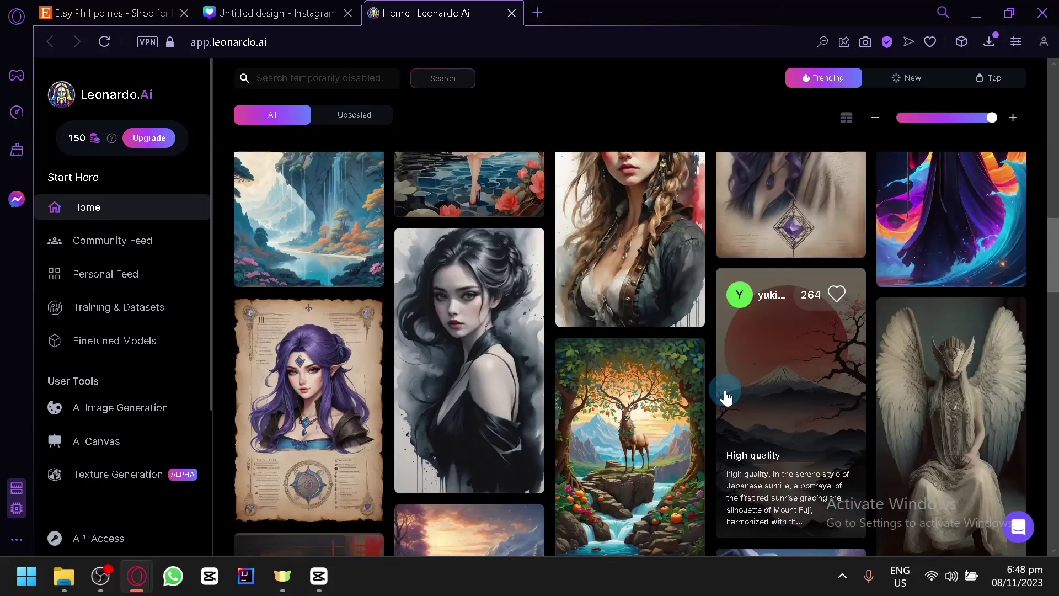
{"action": "scroll", "coordinate": [724, 395], "scroll_direction": "down", "scroll_amount": 10}
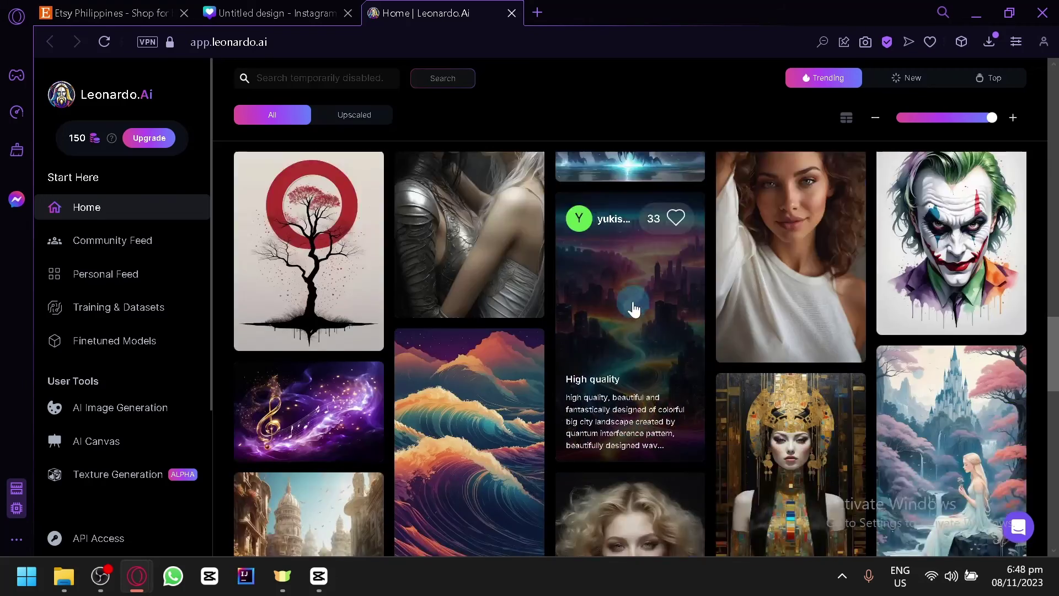
{"action": "scroll", "coordinate": [633, 309], "scroll_direction": "down", "scroll_amount": 7}
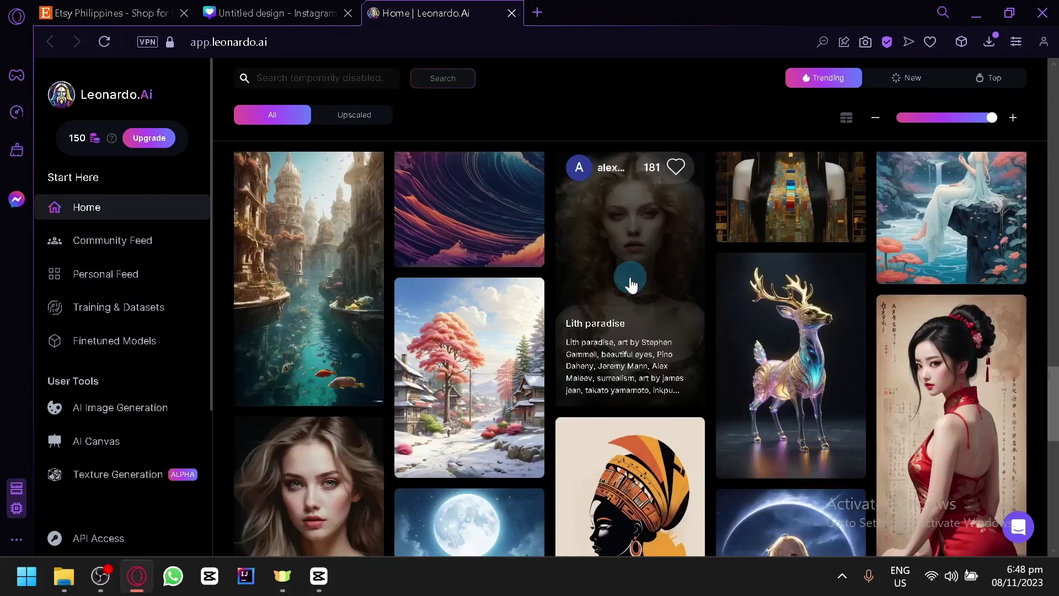
{"action": "scroll", "coordinate": [764, 254], "scroll_direction": "down", "scroll_amount": 2}
Step: Open the iridescent glass deer creation, copy its prompt and start image generation with its AlbedoBase XL model
{"action": "left_click", "coordinate": [766, 254]}
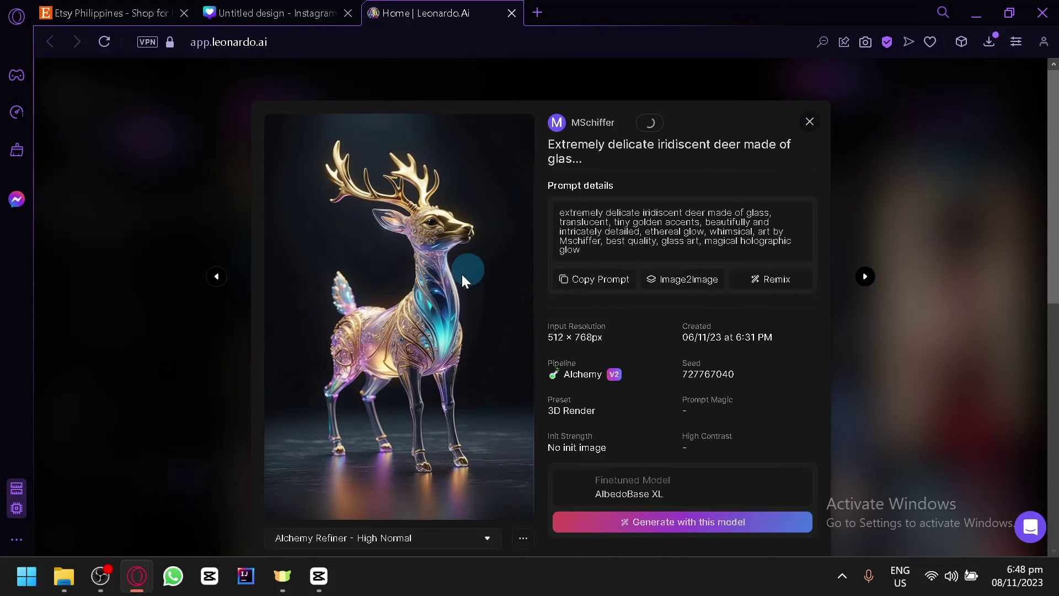
{"action": "left_click", "coordinate": [579, 279]}
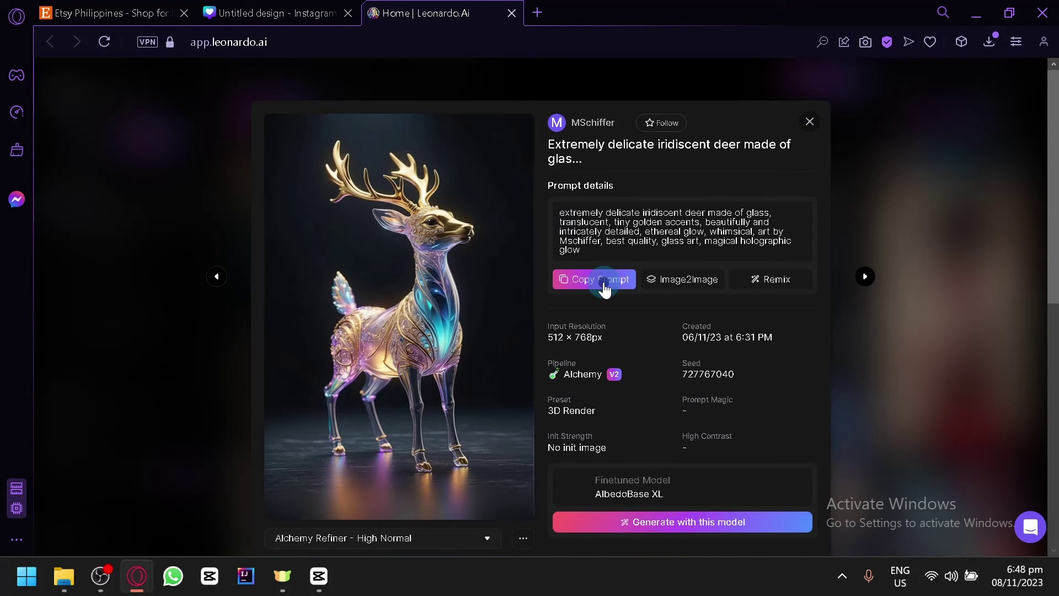
{"action": "left_click", "coordinate": [700, 521]}
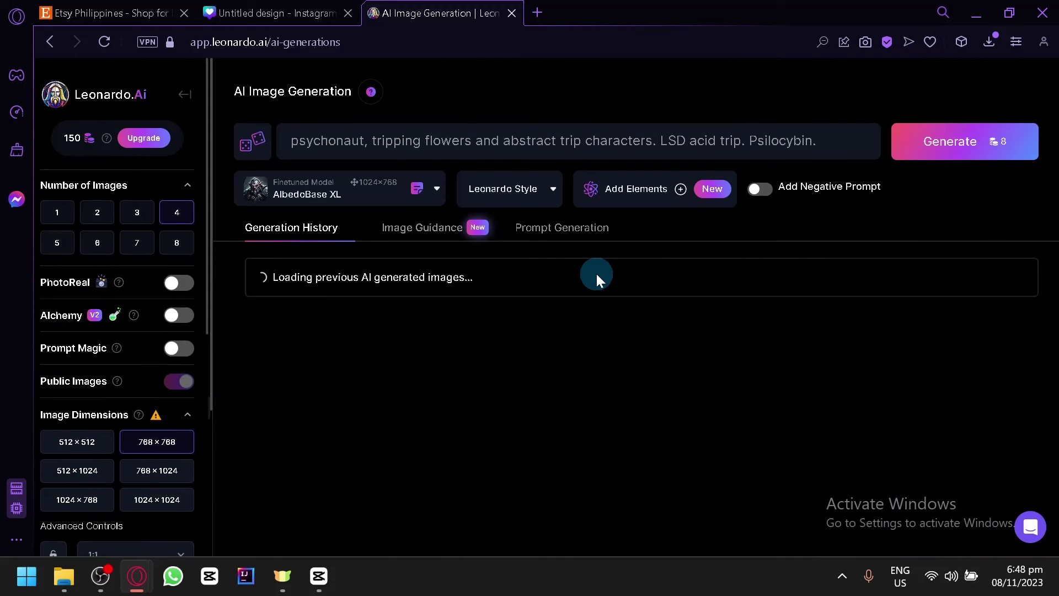
Step: Replace the prompt with the copied one, change "deer" to "cat", generate four images and switch back to the Canva design
{"action": "triple_click", "coordinate": [622, 141]}
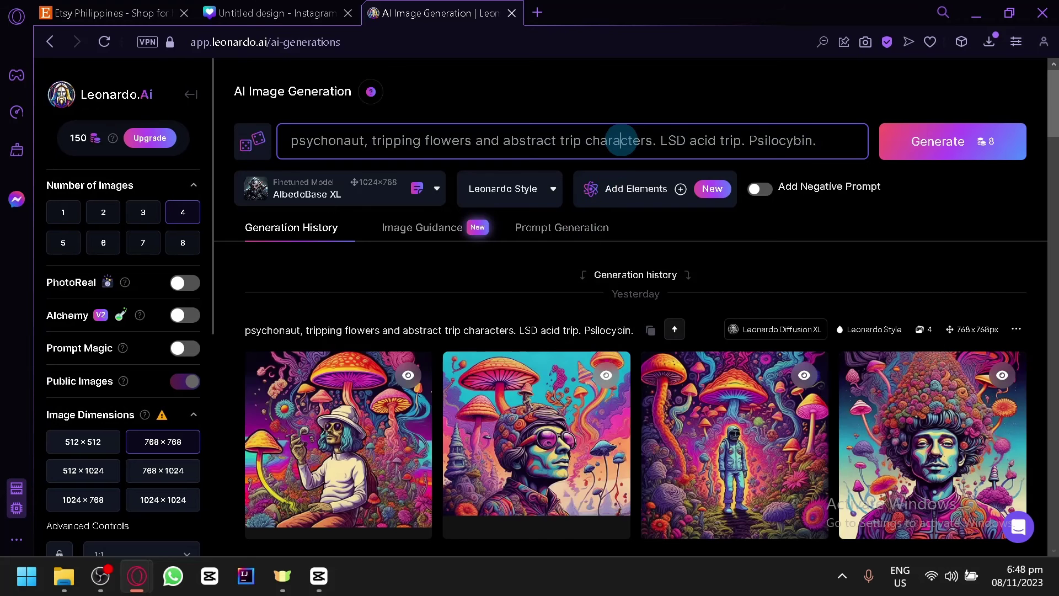
{"action": "key", "text": "ctrl+v"}
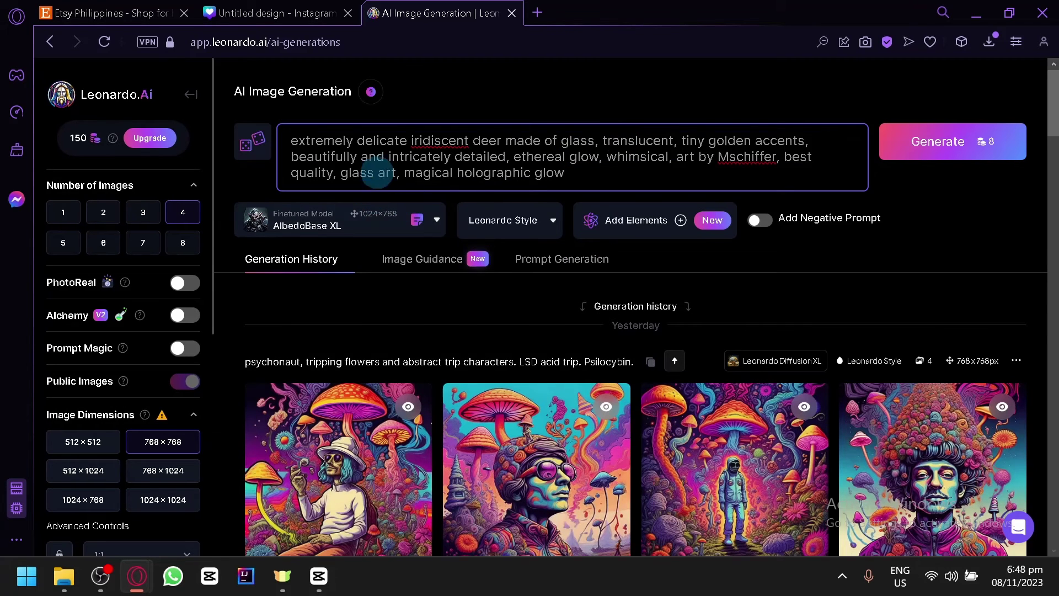
{"action": "left_click_drag", "start_coordinate": [503, 141], "coordinate": [481, 141]}
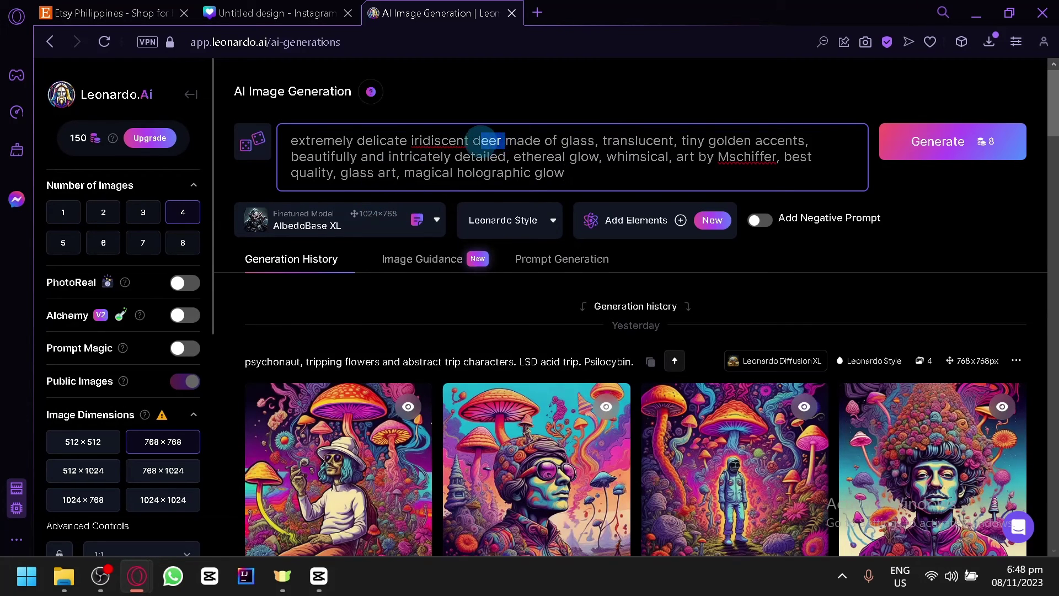
{"action": "type", "text": "cat"}
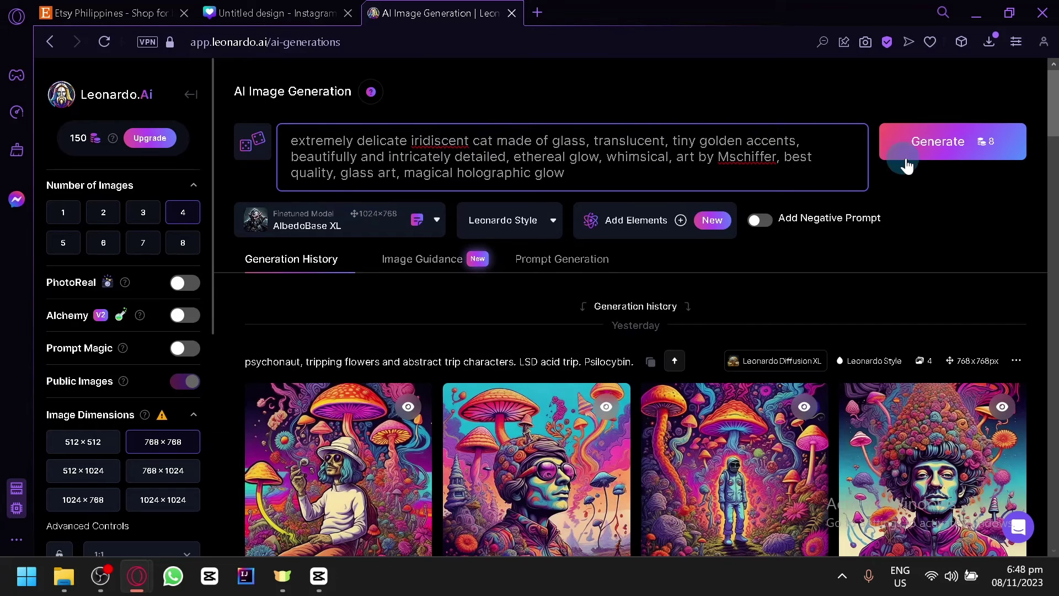
{"action": "left_click", "coordinate": [944, 147]}
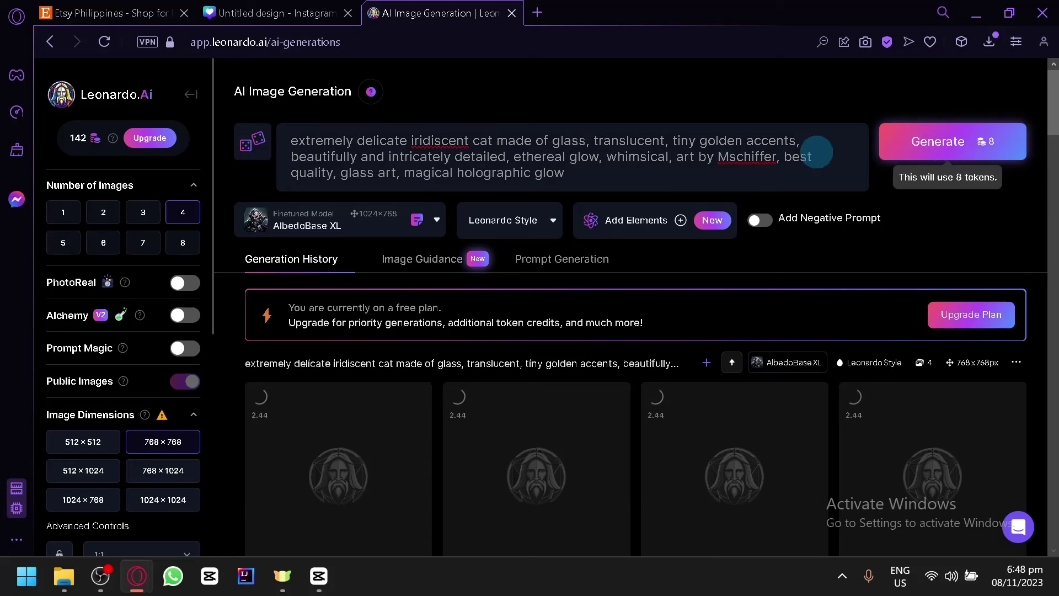
{"action": "mouse_move", "coordinate": [714, 166]}
{"action": "left_mouse_down"}
{"action": "mouse_move", "coordinate": [442, 146]}
{"action": "mouse_move", "coordinate": [254, 119]}
{"action": "mouse_move", "coordinate": [711, 169]}
{"action": "left_mouse_up"}
{"action": "left_click", "coordinate": [288, 6]}
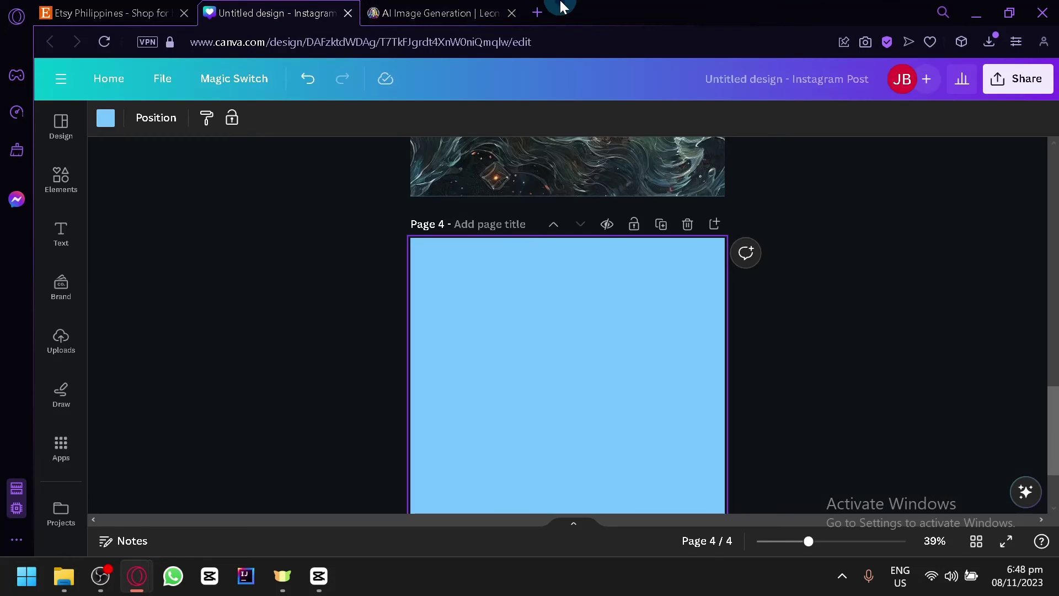
Step: Switch to Leonardo.Ai, open the first generated glass cat image at full size and download it
{"action": "left_click", "coordinate": [510, 7]}
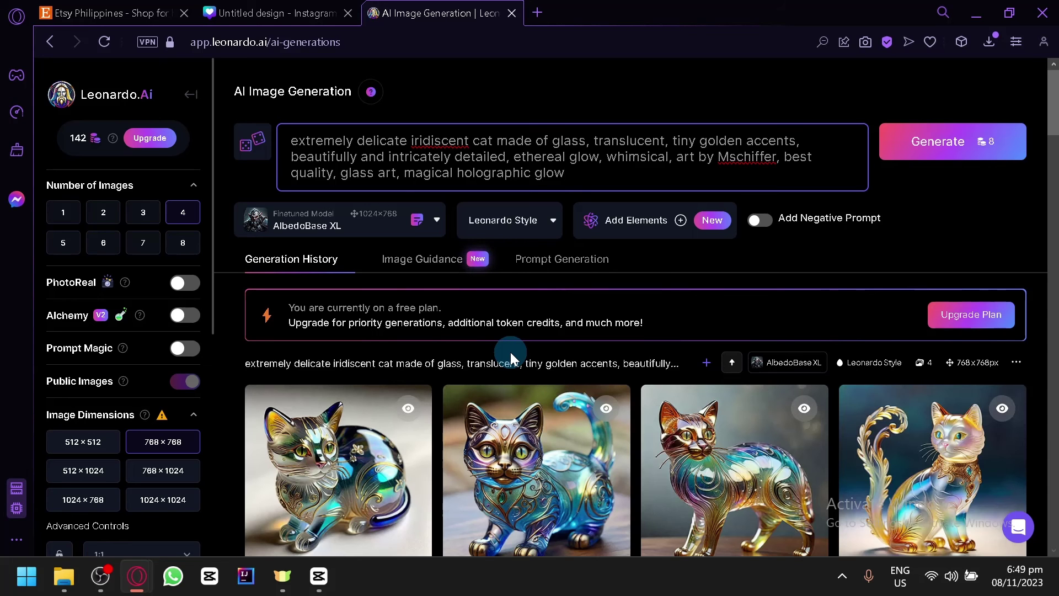
{"action": "scroll", "coordinate": [589, 405], "scroll_direction": "down", "scroll_amount": 2}
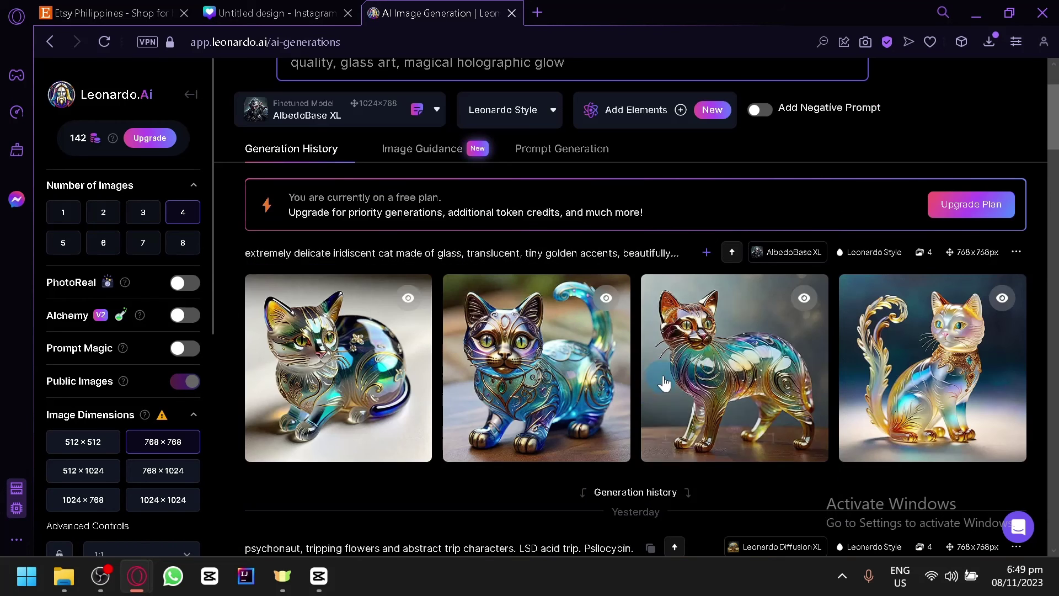
{"action": "mouse_move", "coordinate": [707, 368]}
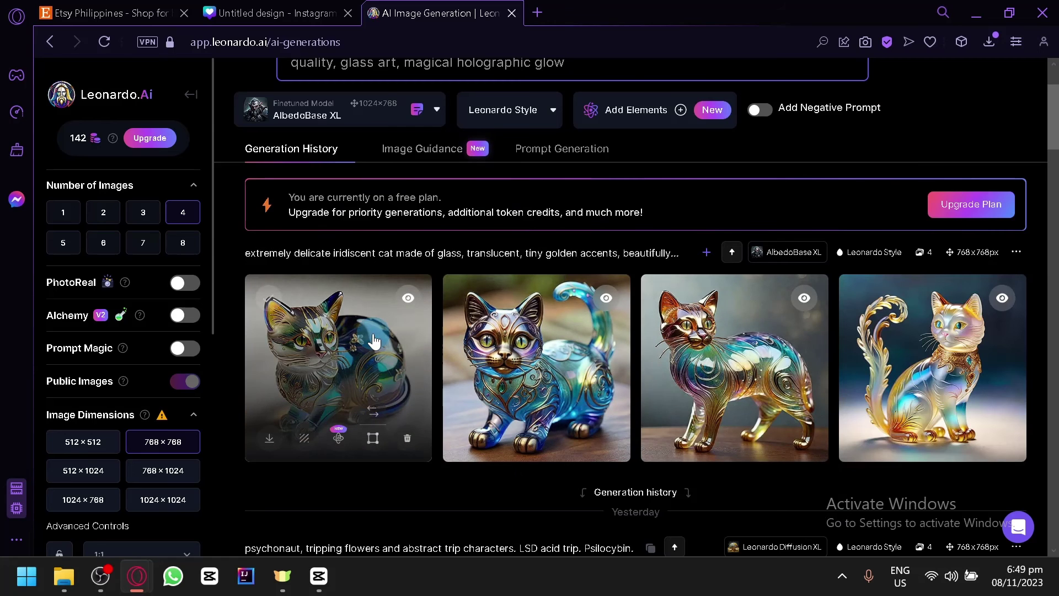
{"action": "left_click", "coordinate": [375, 342]}
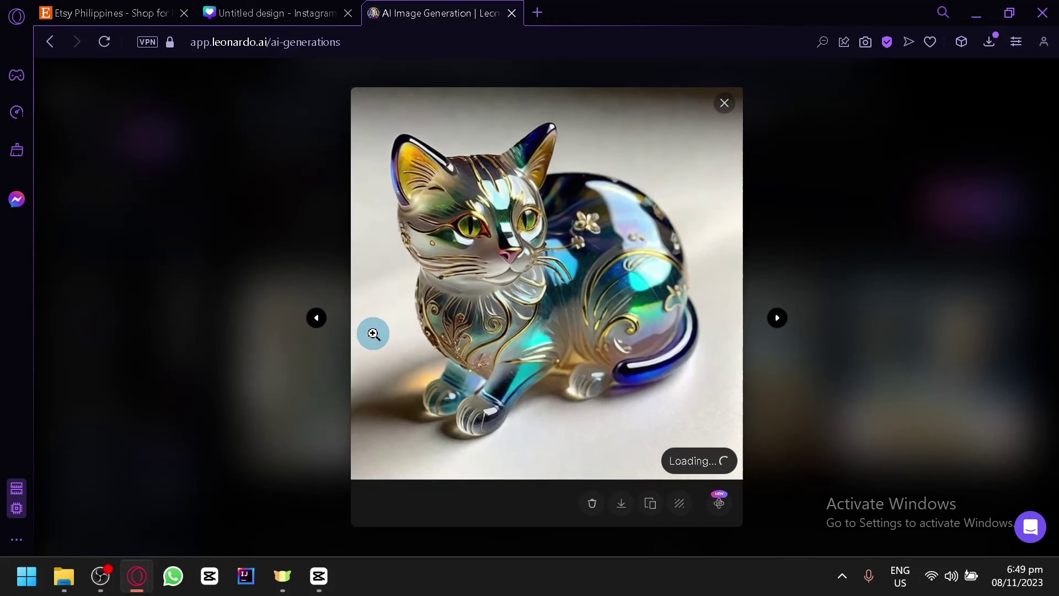
{"action": "left_click", "coordinate": [625, 508]}
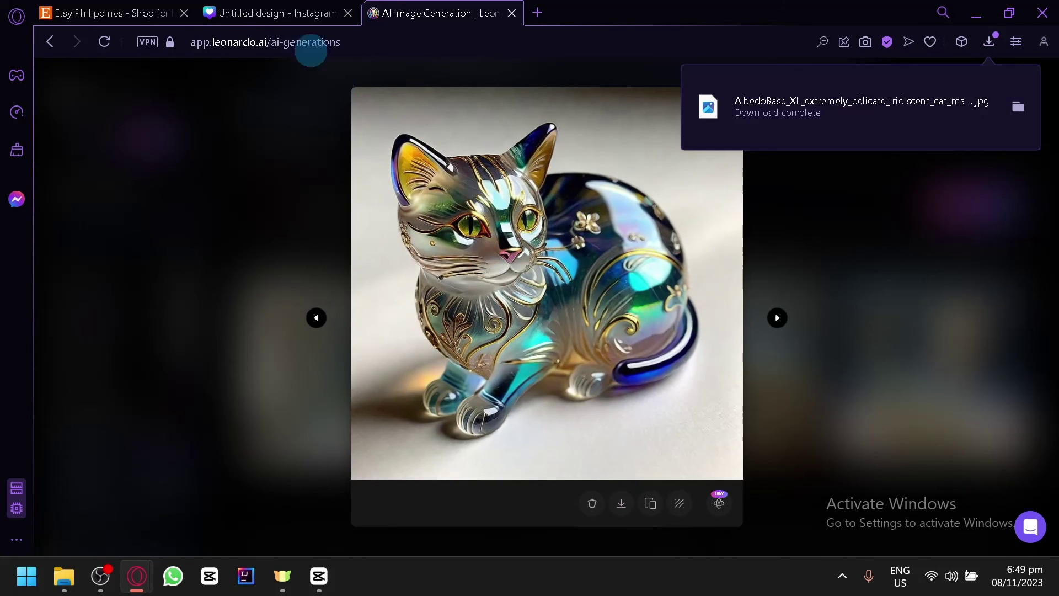
Step: Switch to the Canva design, place the downloaded cat image on page 4 and enlarge it to fill the page
{"action": "left_click", "coordinate": [274, 9]}
{"action": "left_click", "coordinate": [989, 41]}
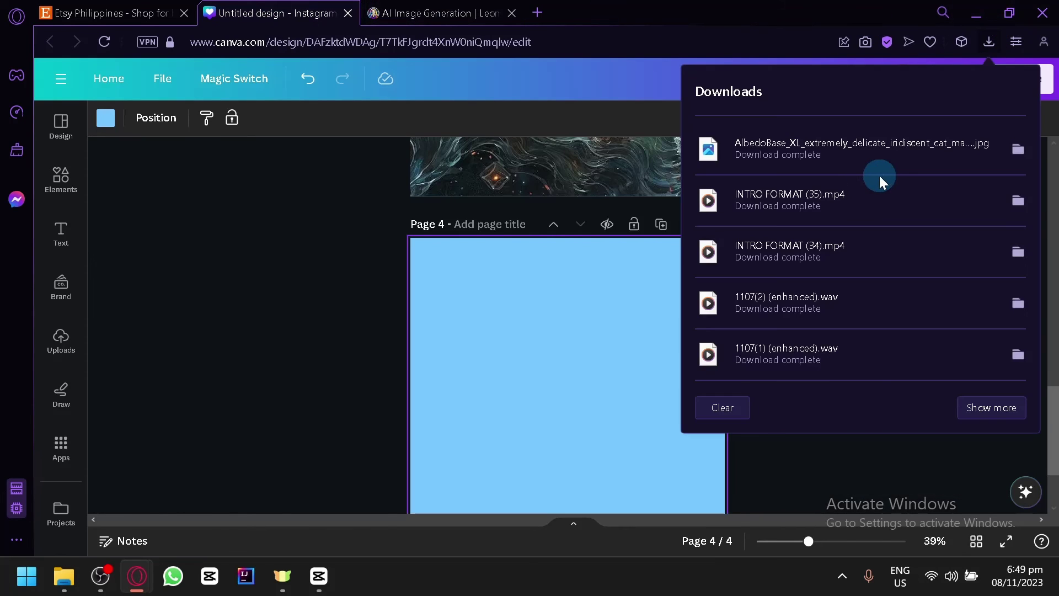
{"action": "left_click_drag", "start_coordinate": [879, 176], "coordinate": [647, 327]}
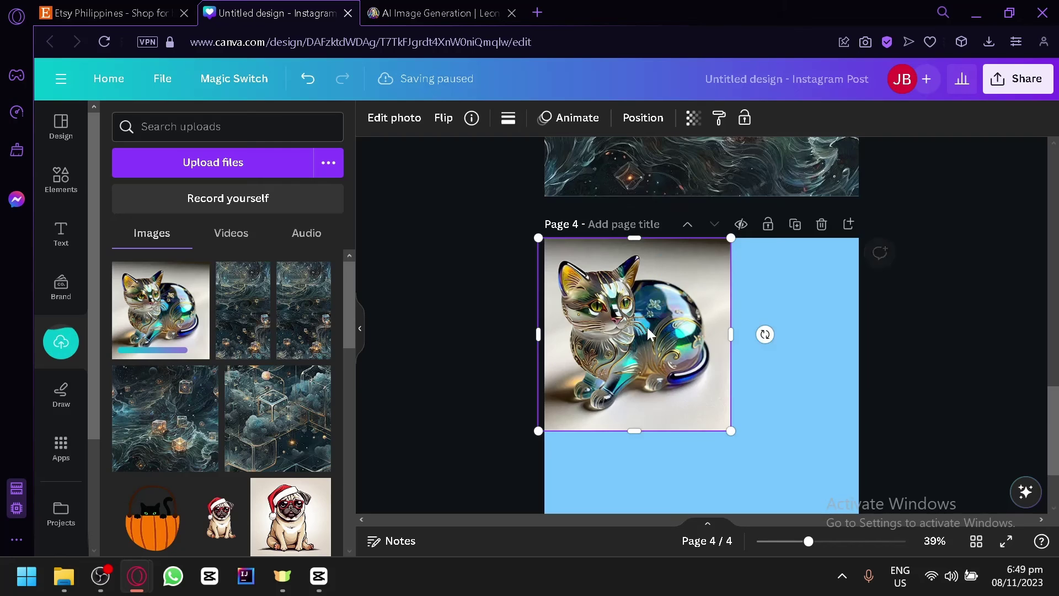
{"action": "scroll", "coordinate": [652, 350], "scroll_direction": "down", "scroll_amount": 2}
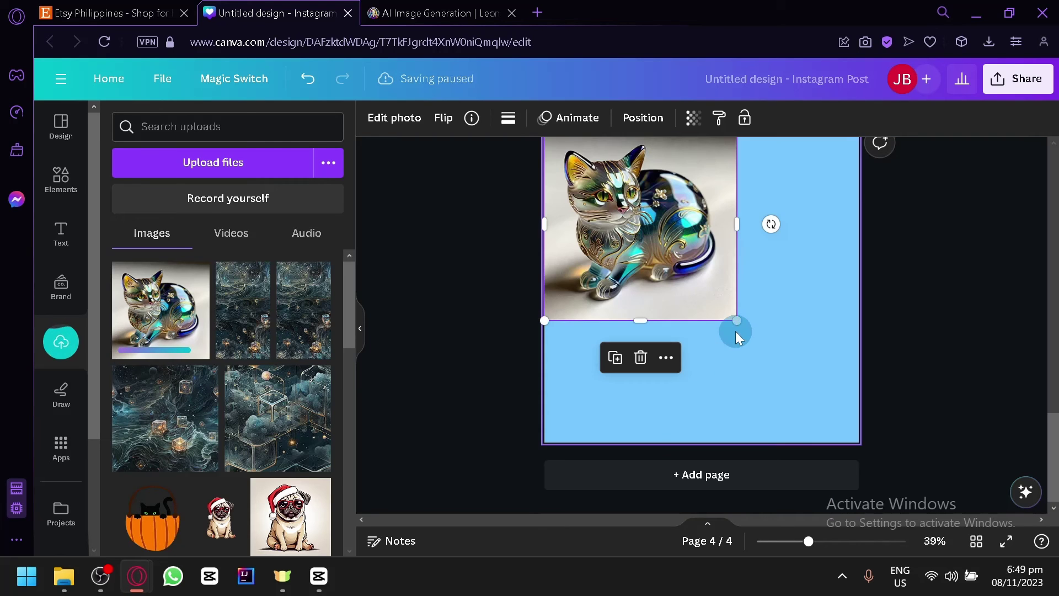
{"action": "left_click_drag", "start_coordinate": [738, 320], "coordinate": [869, 439]}
{"action": "left_click", "coordinate": [898, 377]}
{"action": "scroll", "coordinate": [878, 354], "scroll_direction": "up", "scroll_amount": 6}
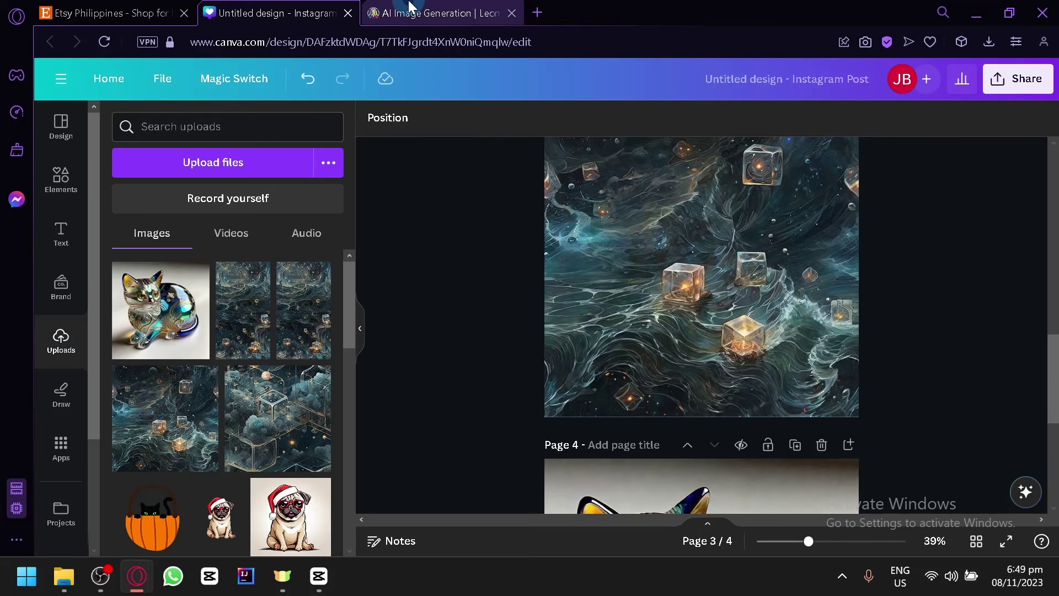
Step: In Leonardo.Ai, open the Bosch-style translucent cube creation from the home feed, copy its prompt and start generation with its Leonardo Diffusion XL model
{"action": "left_click", "coordinate": [409, 9]}
{"action": "left_click", "coordinate": [295, 124]}
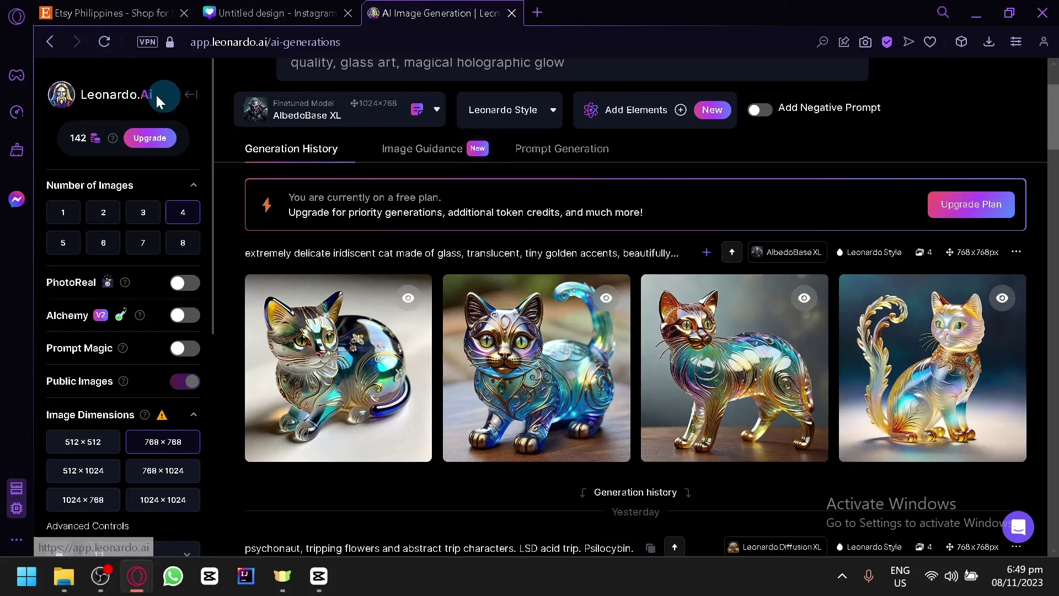
{"action": "left_click", "coordinate": [139, 96]}
{"action": "scroll", "coordinate": [368, 277], "scroll_direction": "down", "scroll_amount": 8}
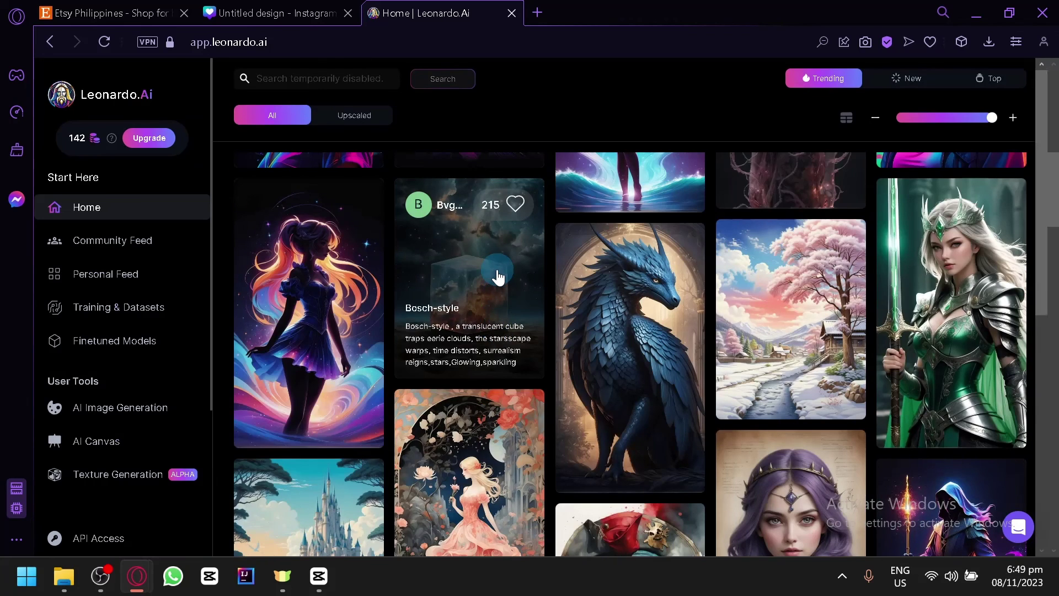
{"action": "left_click", "coordinate": [498, 277]}
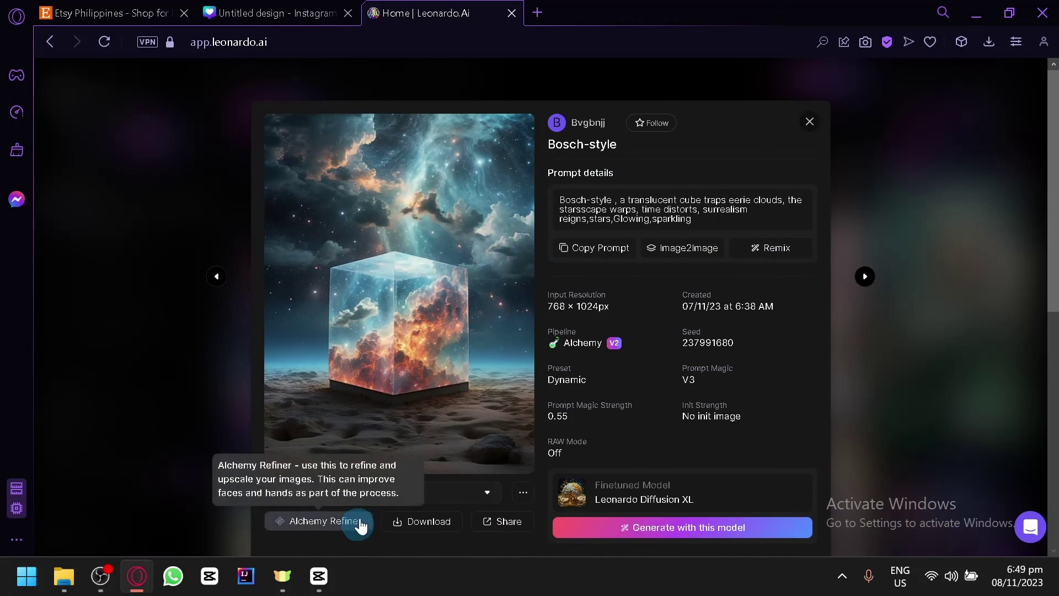
{"action": "scroll", "coordinate": [723, 436], "scroll_direction": "down", "scroll_amount": 2}
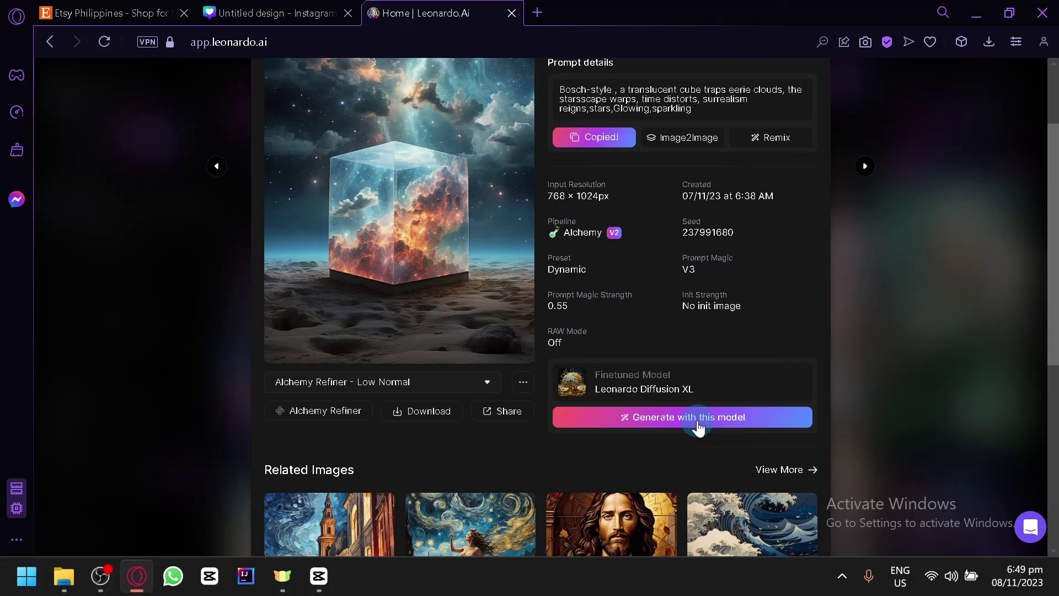
{"action": "left_click", "coordinate": [698, 428]}
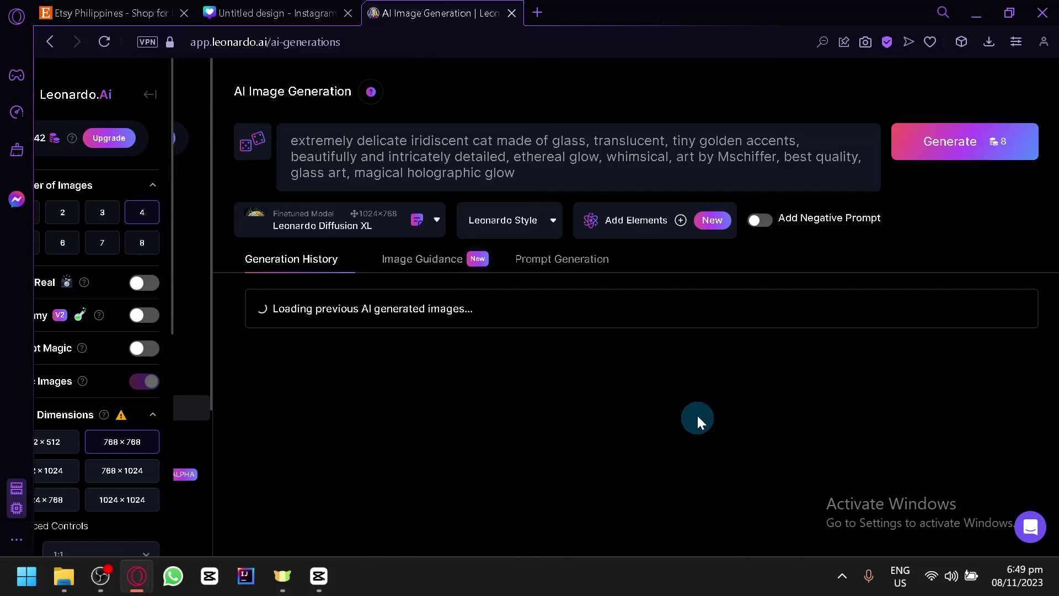
Step: Generate four images from the existing iridescent glass cat prompt with the Leonardo Diffusion XL model
{"action": "left_click", "coordinate": [558, 172]}
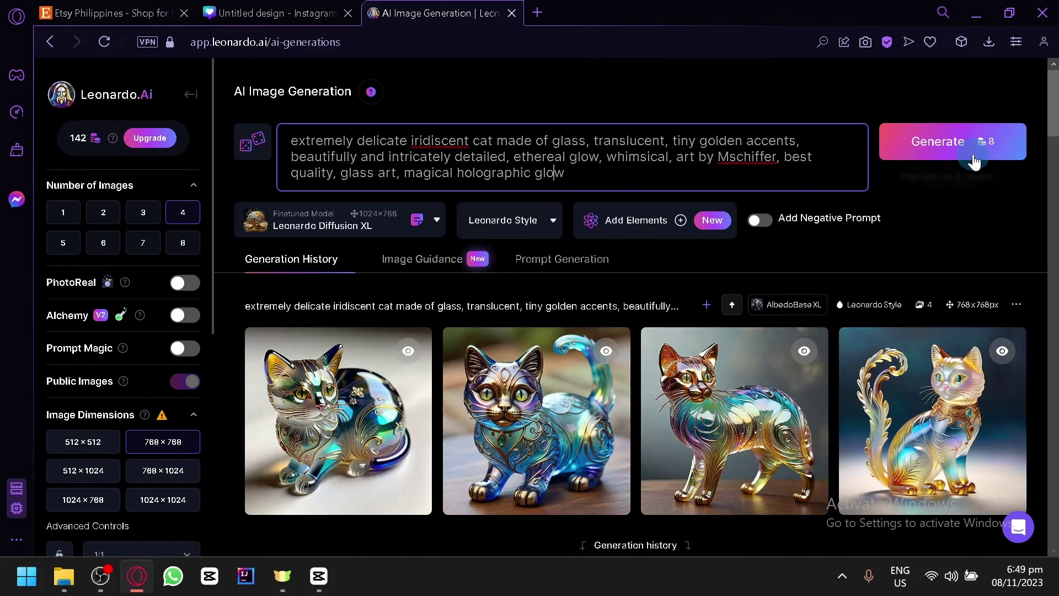
{"action": "left_click", "coordinate": [958, 143]}
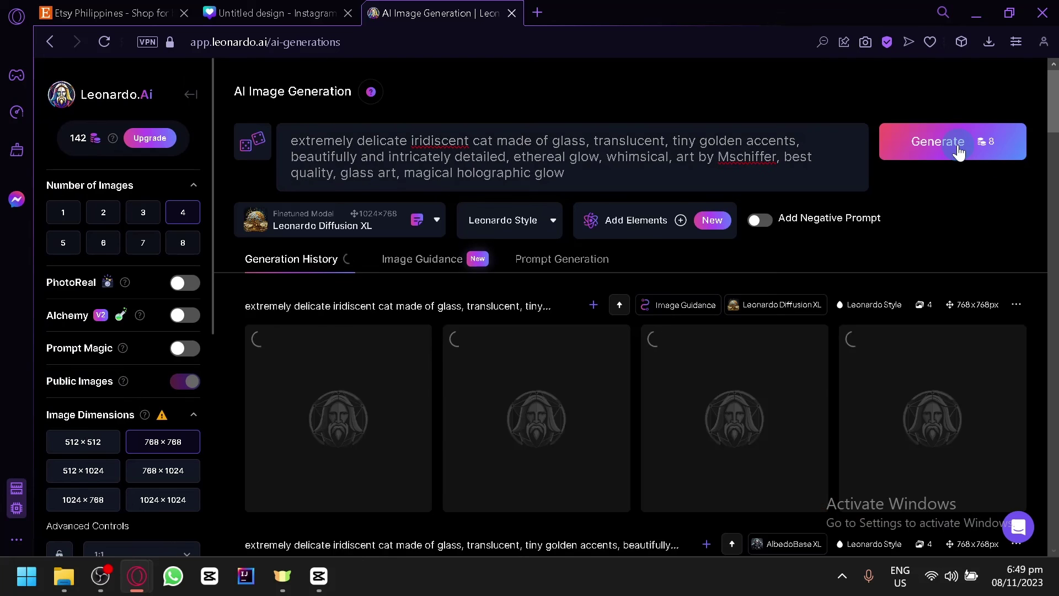
{"action": "scroll", "coordinate": [614, 283], "scroll_direction": "down", "scroll_amount": 2}
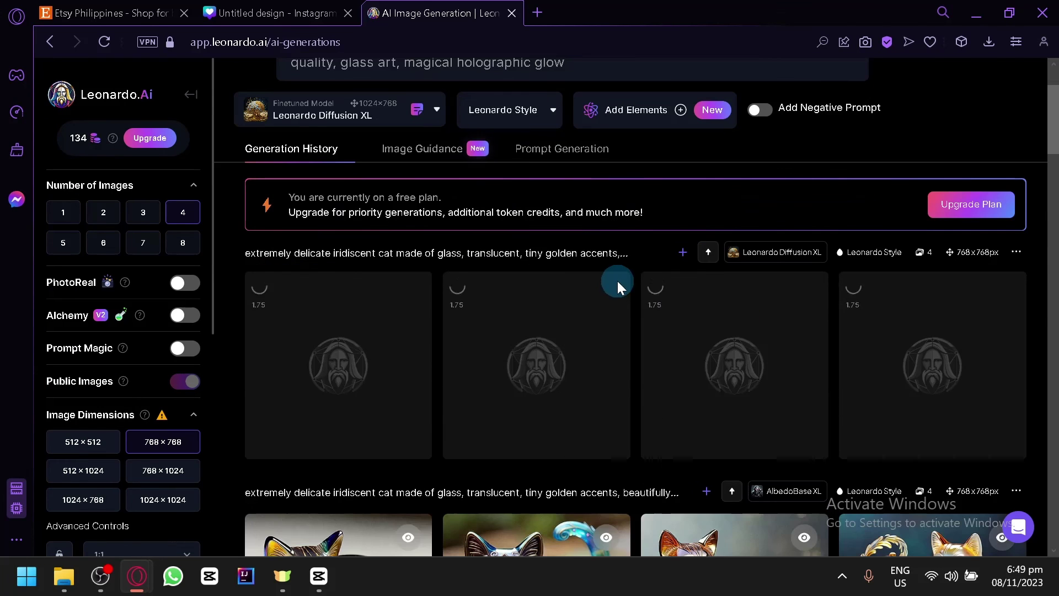
Step: Switch to Canva to review the design pages, and look over the product listings on the Etsy home page
{"action": "left_click", "coordinate": [274, 7]}
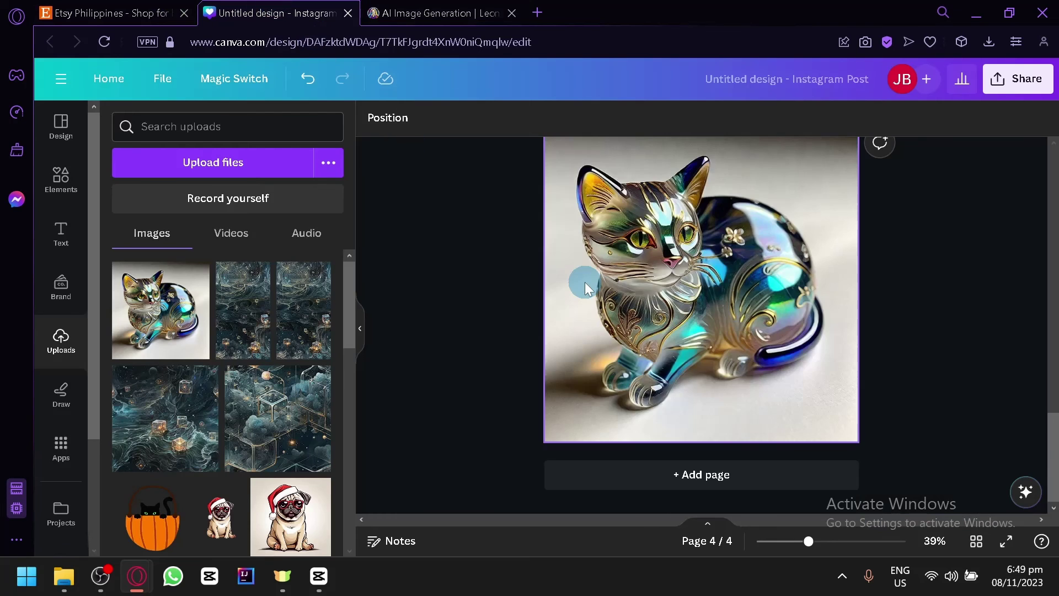
{"action": "scroll", "coordinate": [585, 282], "scroll_direction": "up", "scroll_amount": 10}
{"action": "scroll", "coordinate": [597, 267], "scroll_direction": "down", "scroll_amount": 10}
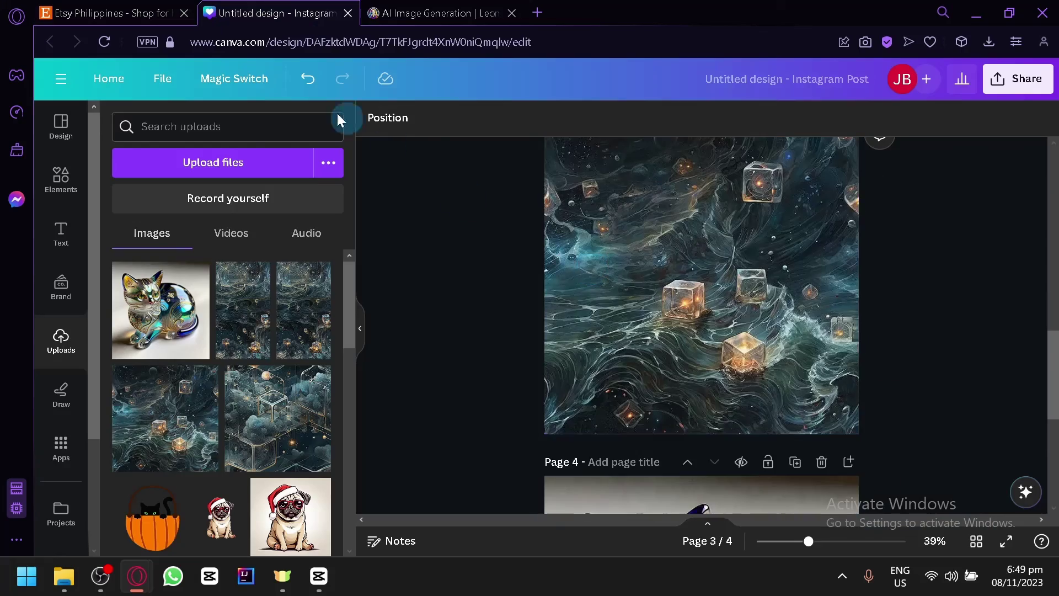
{"action": "left_click", "coordinate": [111, 12]}
{"action": "scroll", "coordinate": [386, 248], "scroll_direction": "up", "scroll_amount": 8}
{"action": "scroll", "coordinate": [456, 359], "scroll_direction": "up", "scroll_amount": 12}
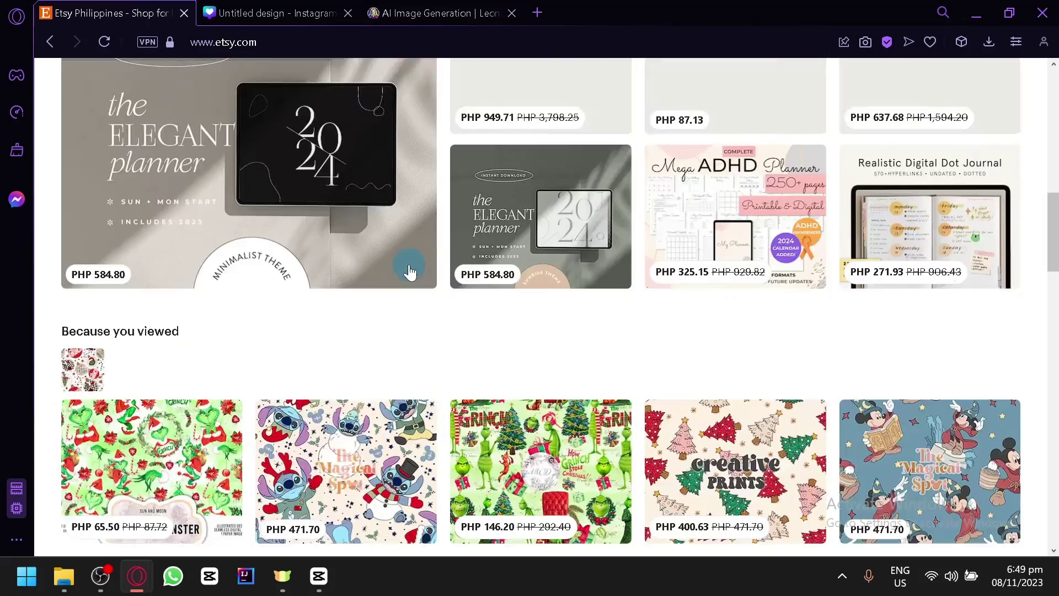
{"action": "scroll", "coordinate": [408, 270], "scroll_direction": "up", "scroll_amount": 5}
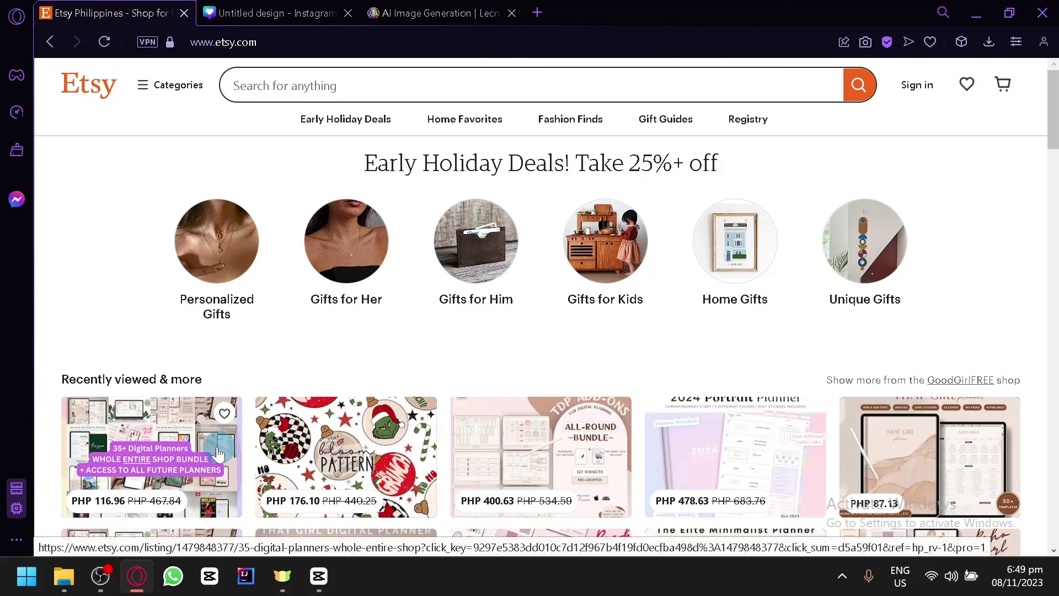
{"action": "scroll", "coordinate": [561, 335], "scroll_direction": "down", "scroll_amount": 2}
{"action": "scroll", "coordinate": [690, 331], "scroll_direction": "up", "scroll_amount": 2}
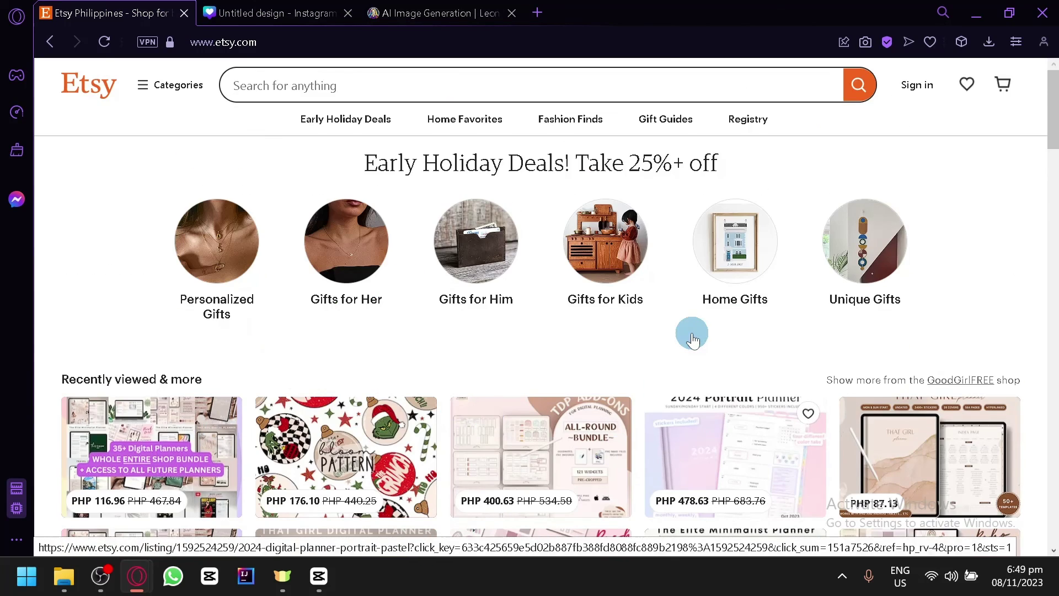
Step: Switch back to Leonardo.Ai and examine the cat images generated with Leonardo Diffusion XL
{"action": "left_click", "coordinate": [302, 8]}
{"action": "left_click", "coordinate": [444, 13]}
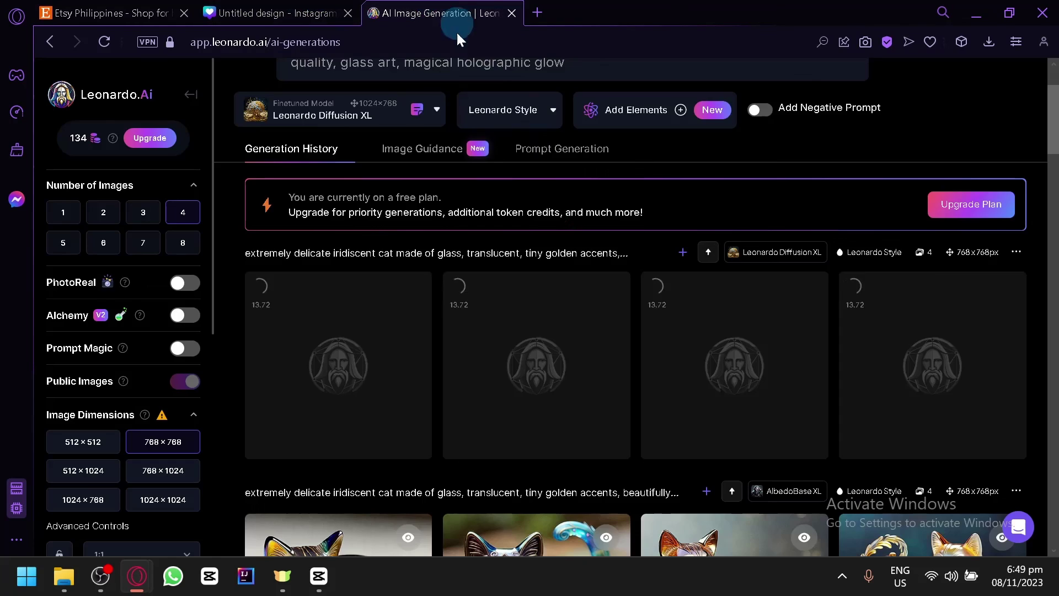
{"action": "scroll", "coordinate": [550, 284], "scroll_direction": "down", "scroll_amount": 2}
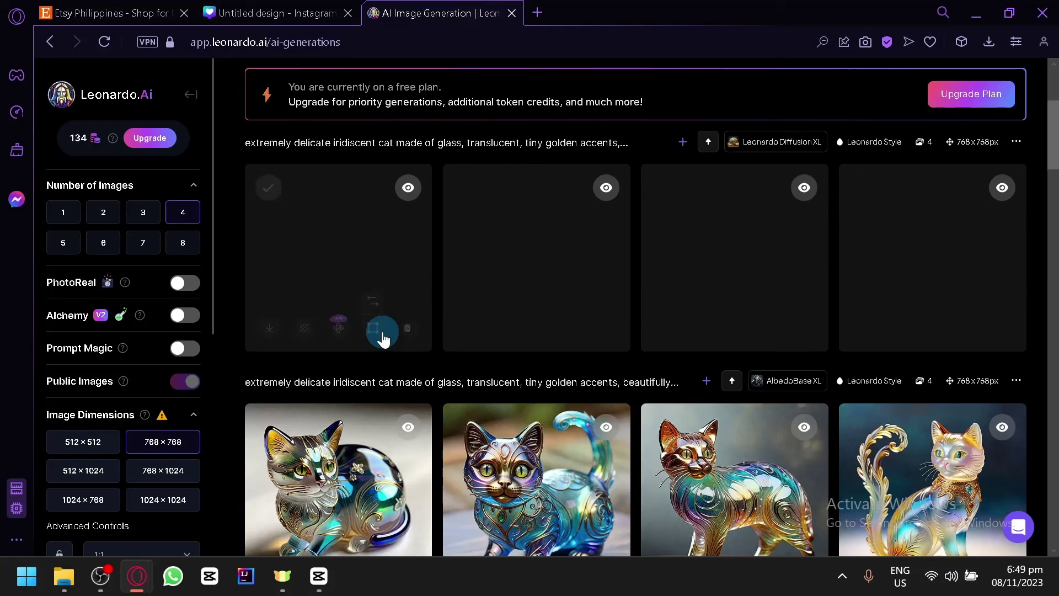
{"action": "scroll", "coordinate": [380, 341], "scroll_direction": "up", "scroll_amount": 2}
{"action": "scroll", "coordinate": [374, 362], "scroll_direction": "down", "scroll_amount": 7}
{"action": "scroll", "coordinate": [374, 362], "scroll_direction": "up", "scroll_amount": 7}
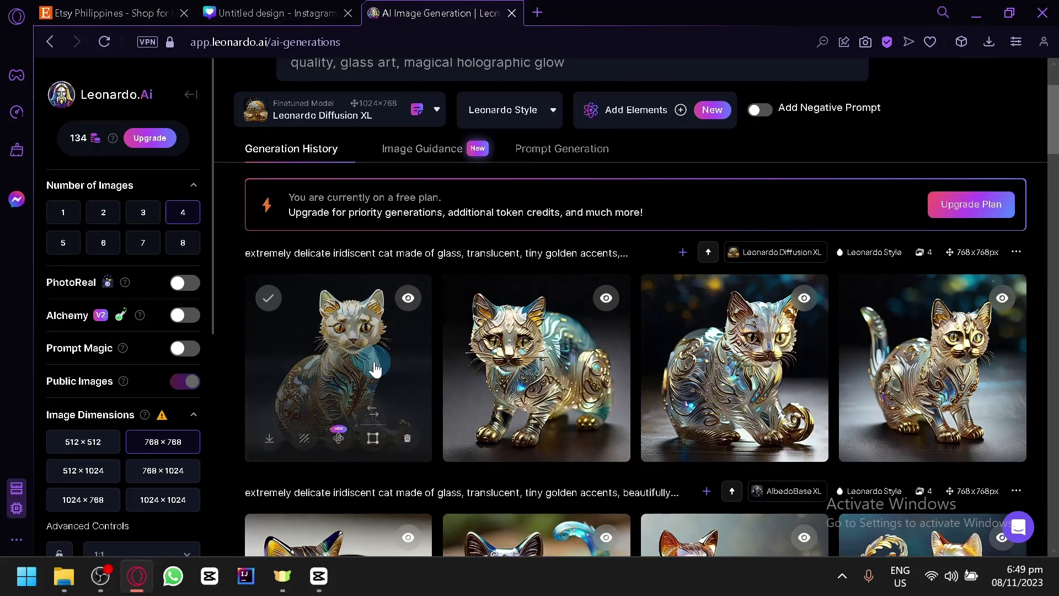
{"action": "scroll", "coordinate": [367, 455], "scroll_direction": "up", "scroll_amount": 2}
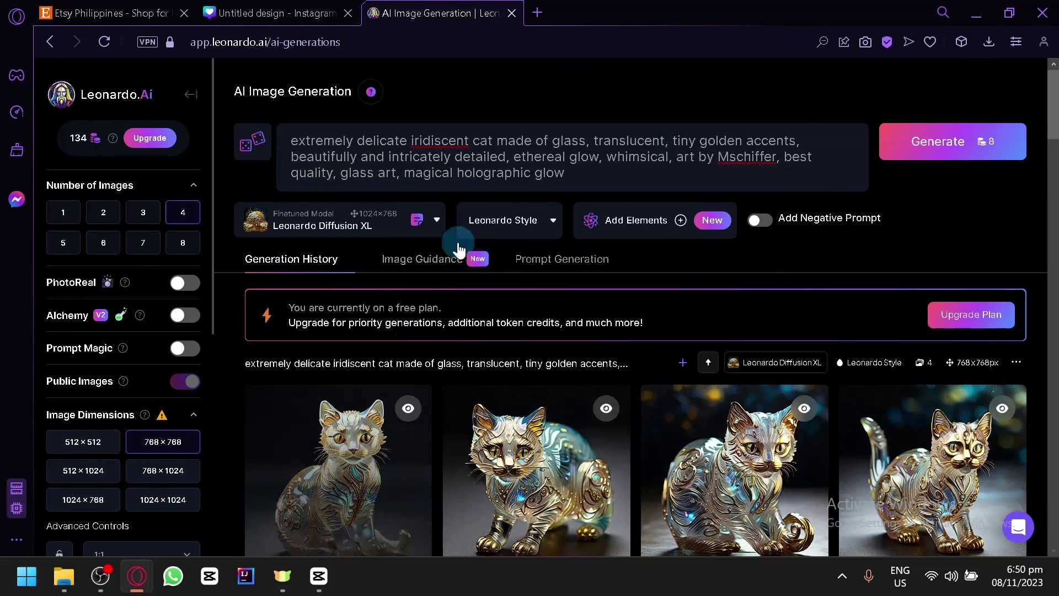